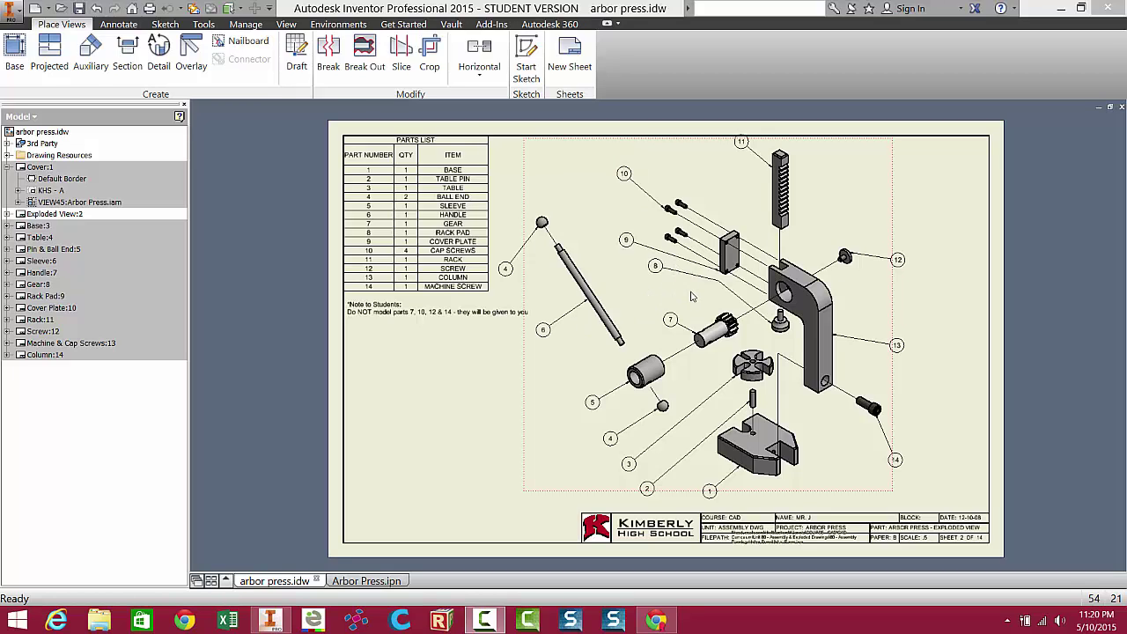
# Create a new presentation file from the Standard.ipn template, viewing the finished Arbor Press.ipn first as reference
pyautogui.click(374, 581)
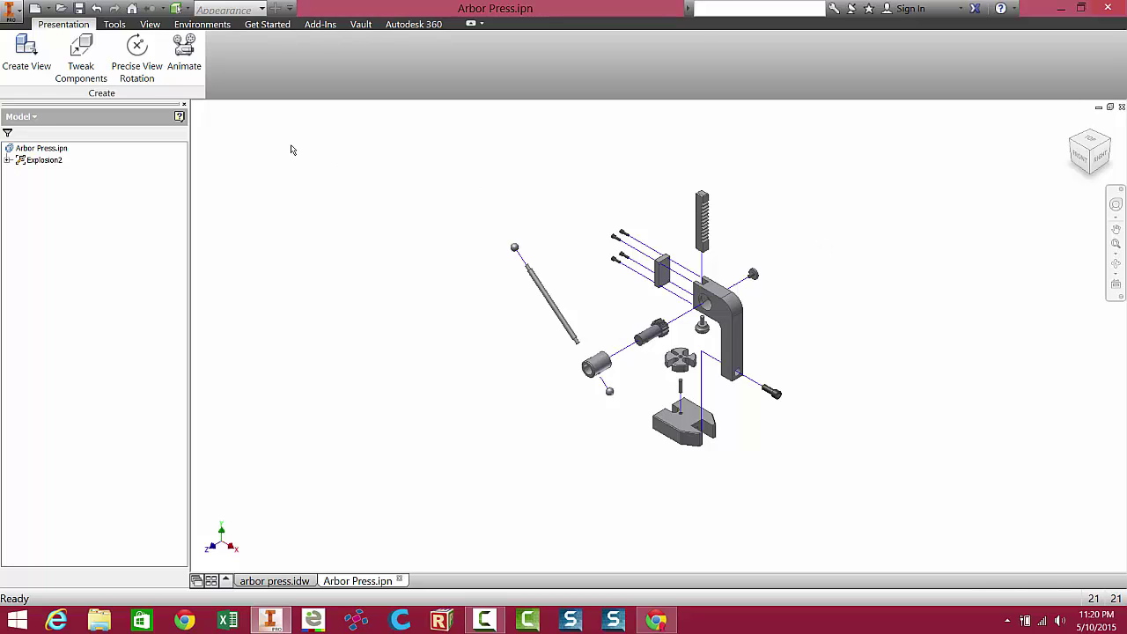
pyautogui.click(35, 8)
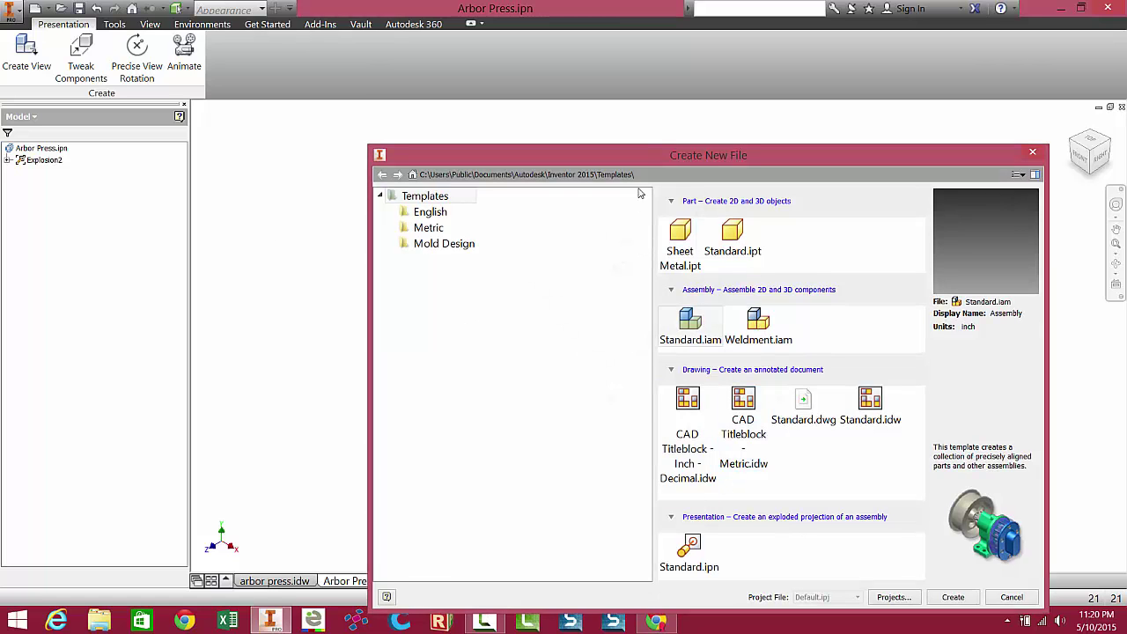
pyautogui.moveTo(630, 156); pyautogui.dragTo(576, 45)
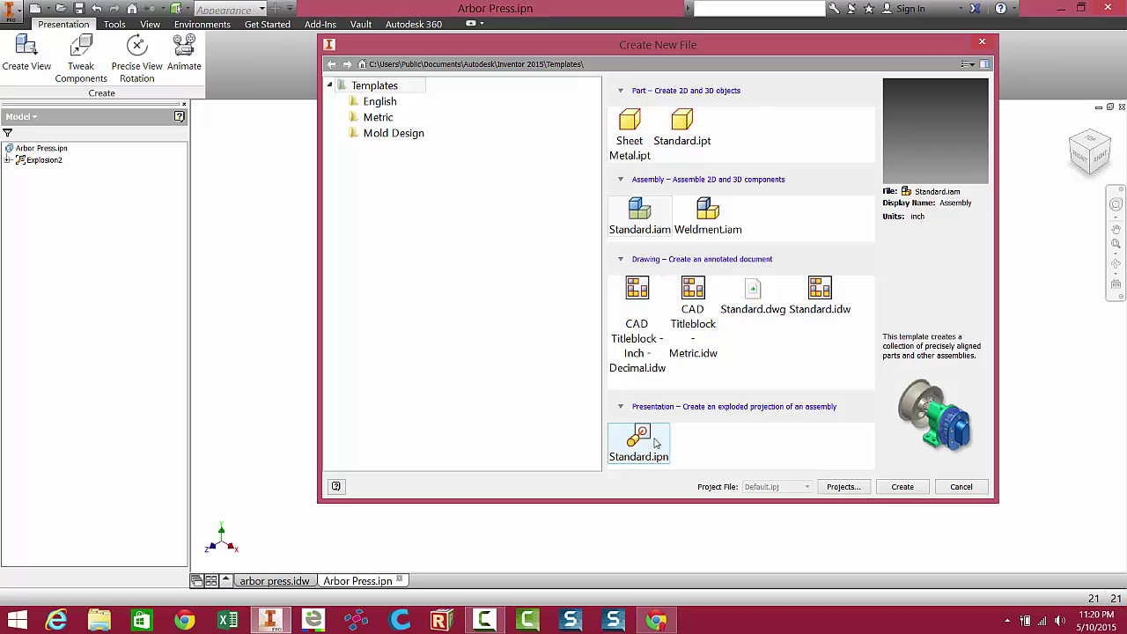
pyautogui.click(398, 92)
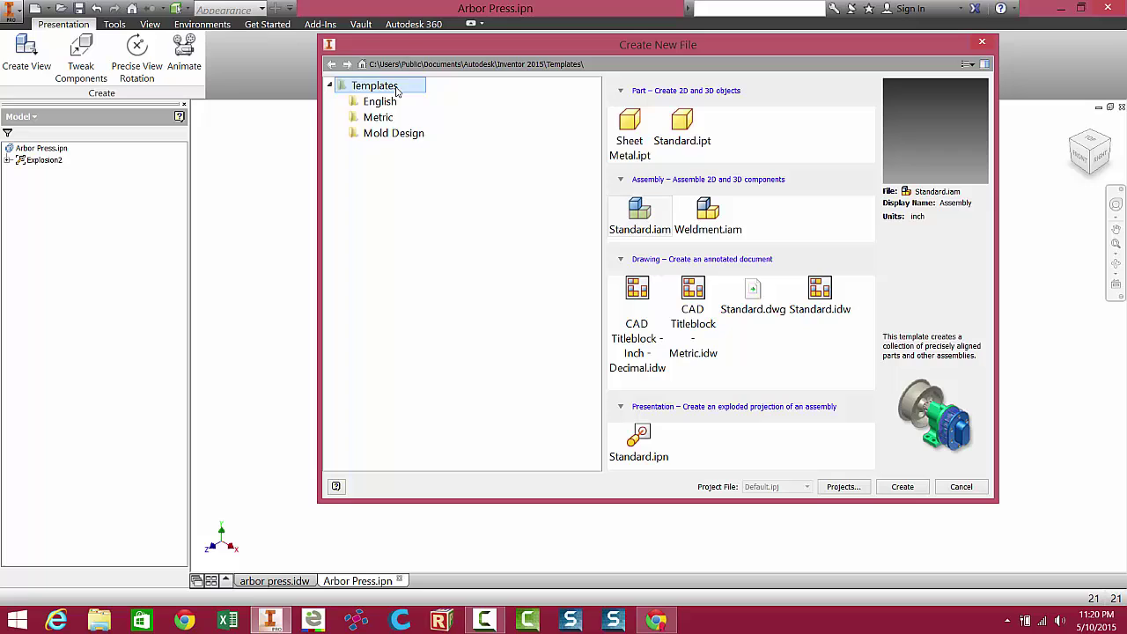
pyautogui.click(397, 92)
pyautogui.click(646, 446)
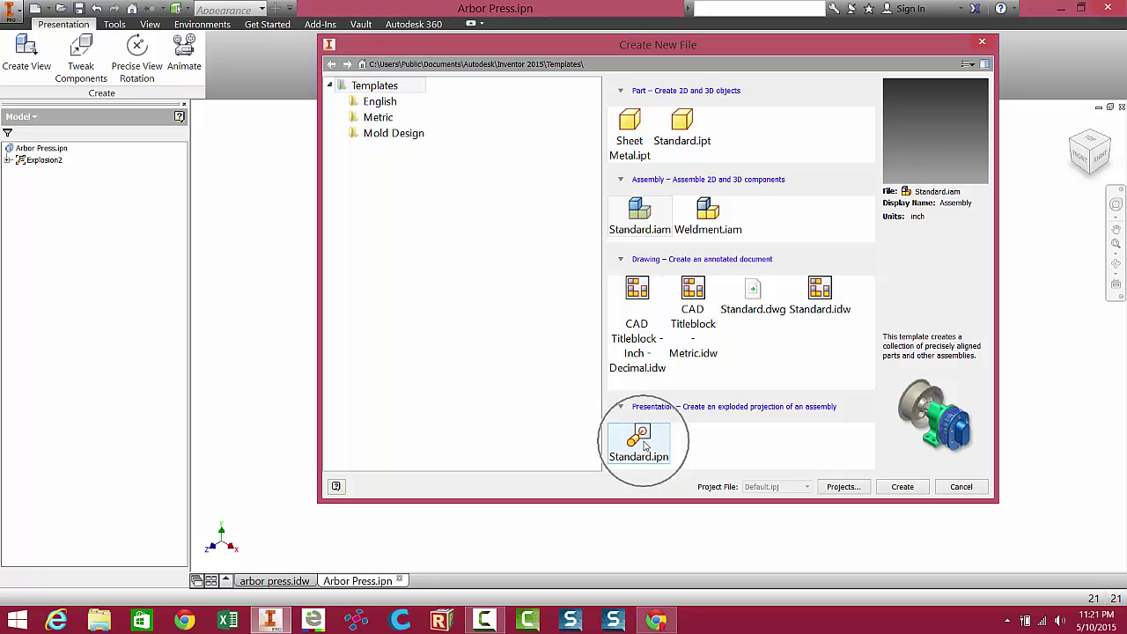
pyautogui.doubleClick(643, 441)
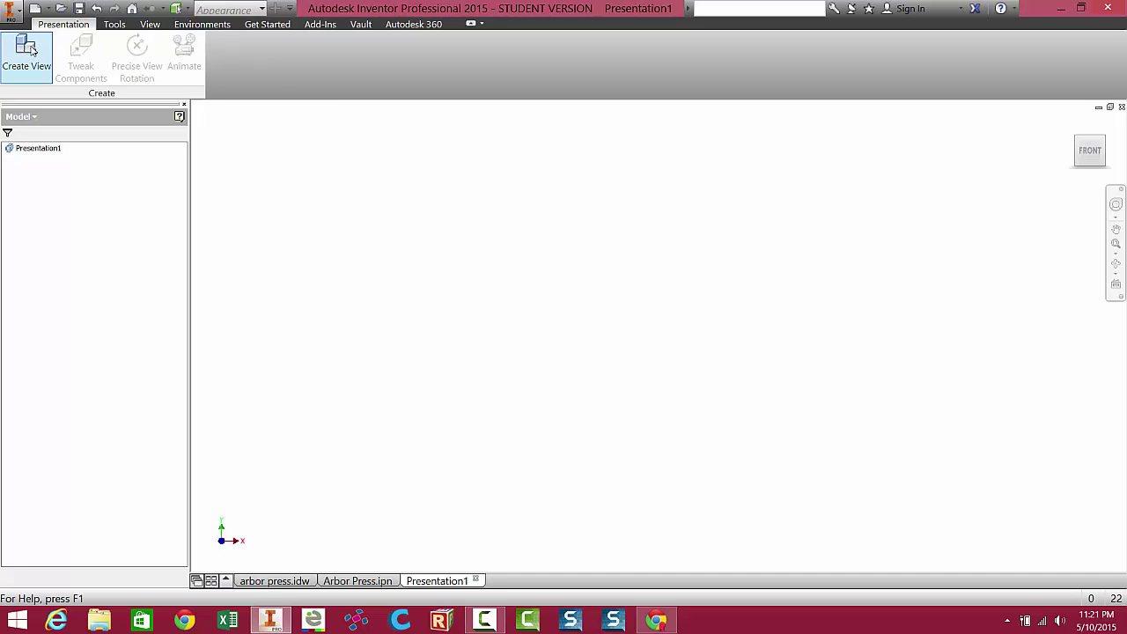
# Create a presentation view of Arbor Press.iam with the Manual explosion method
pyautogui.click(27, 53)
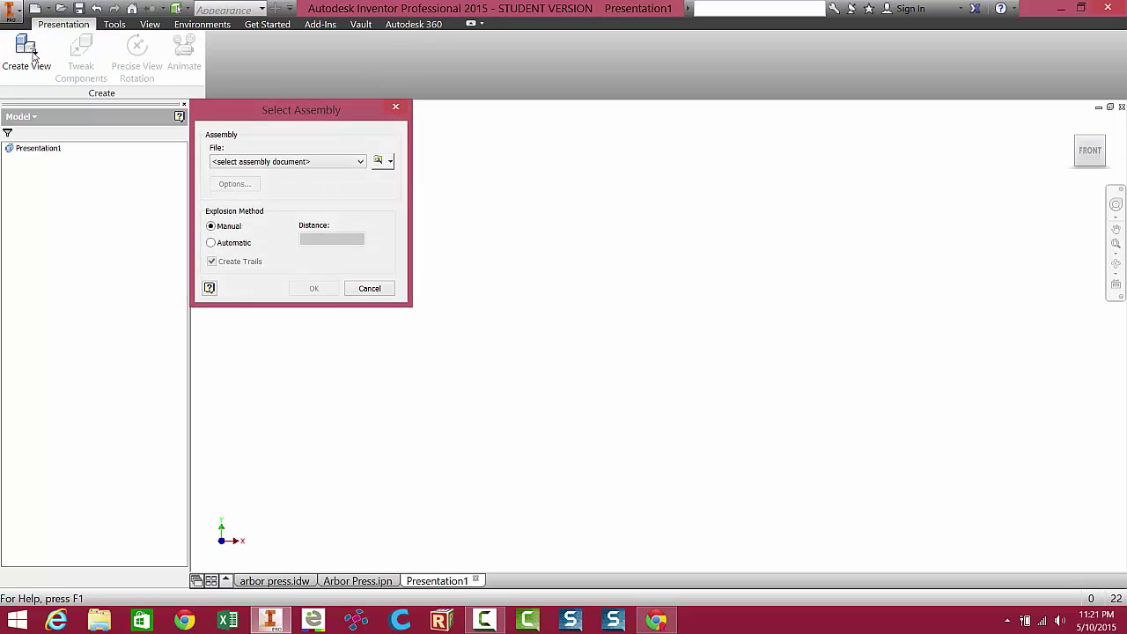
pyautogui.click(379, 161)
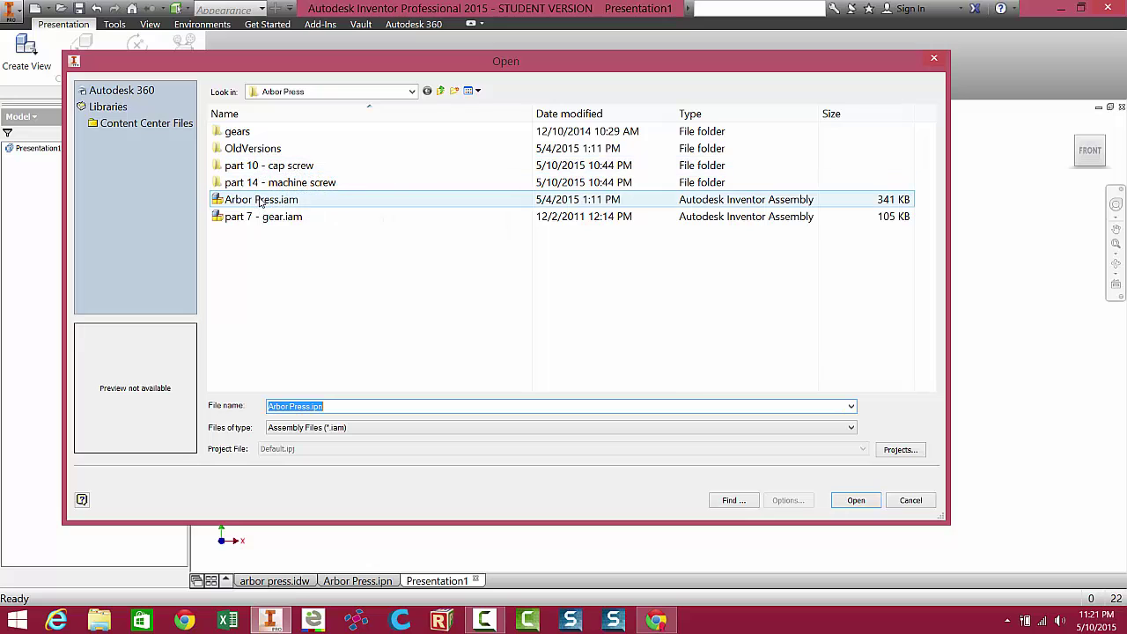
pyautogui.doubleClick(291, 200)
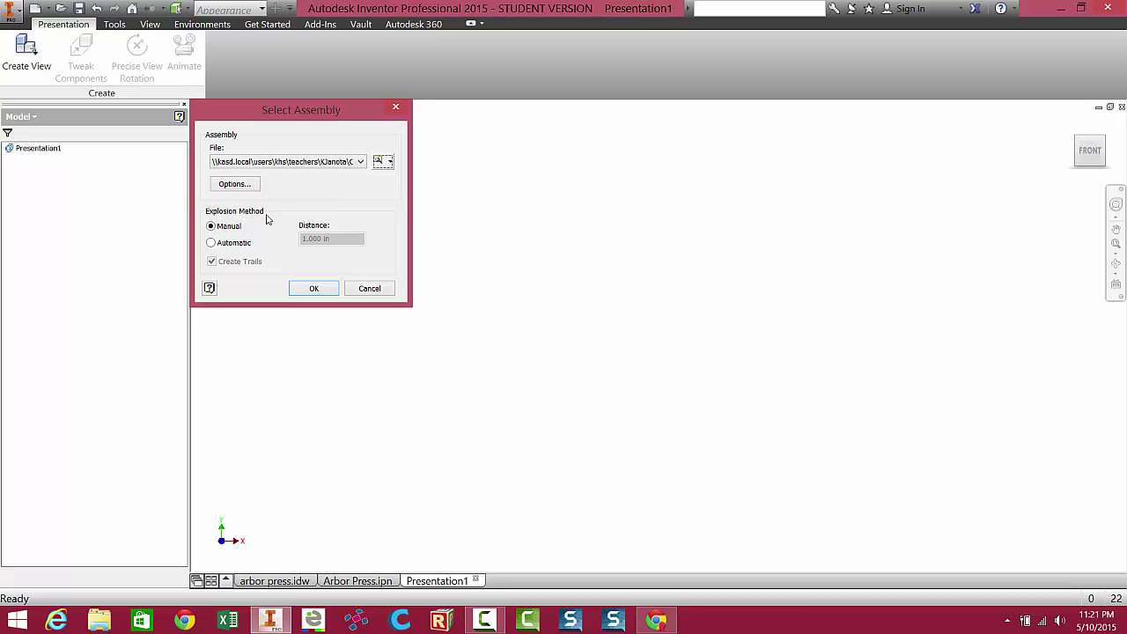
pyautogui.click(319, 291)
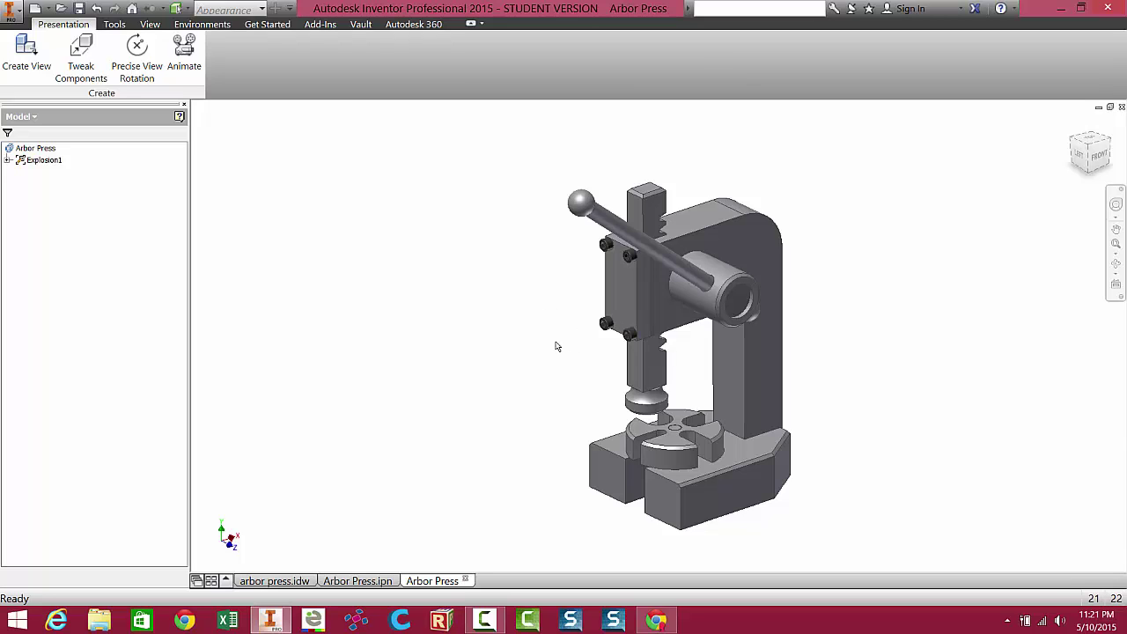
# Orient the arbor press isometrically with front, right and top showing, matching the exploded view sheet in arbor press.idw
pyautogui.press('F4')
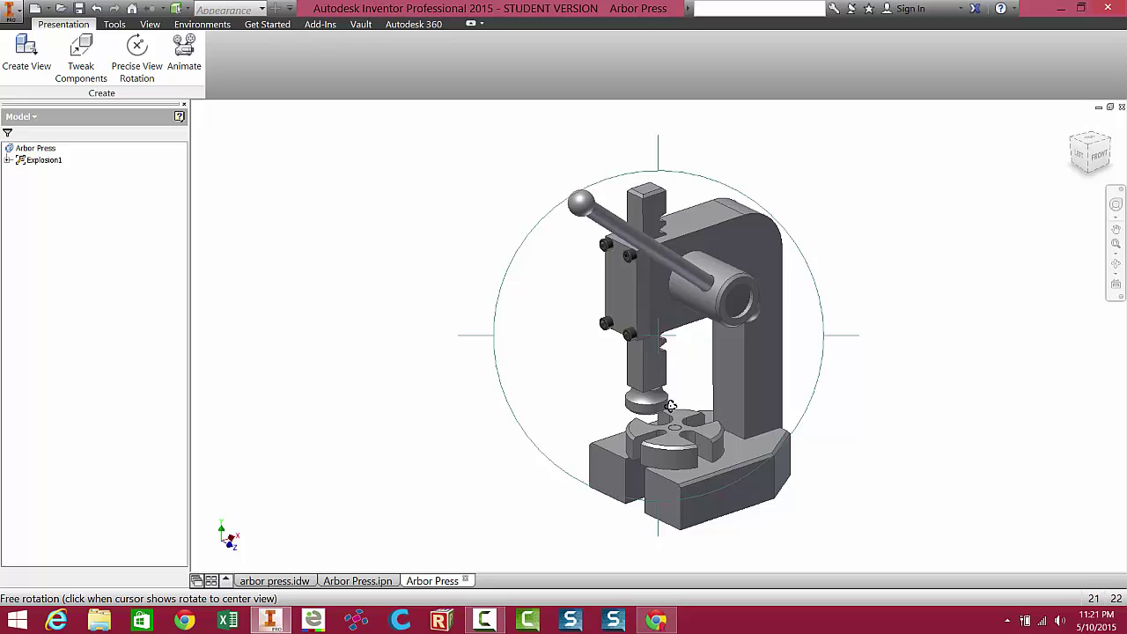
pyautogui.moveTo(535, 340); pyautogui.dragTo(646, 416)
pyautogui.press('Escape')
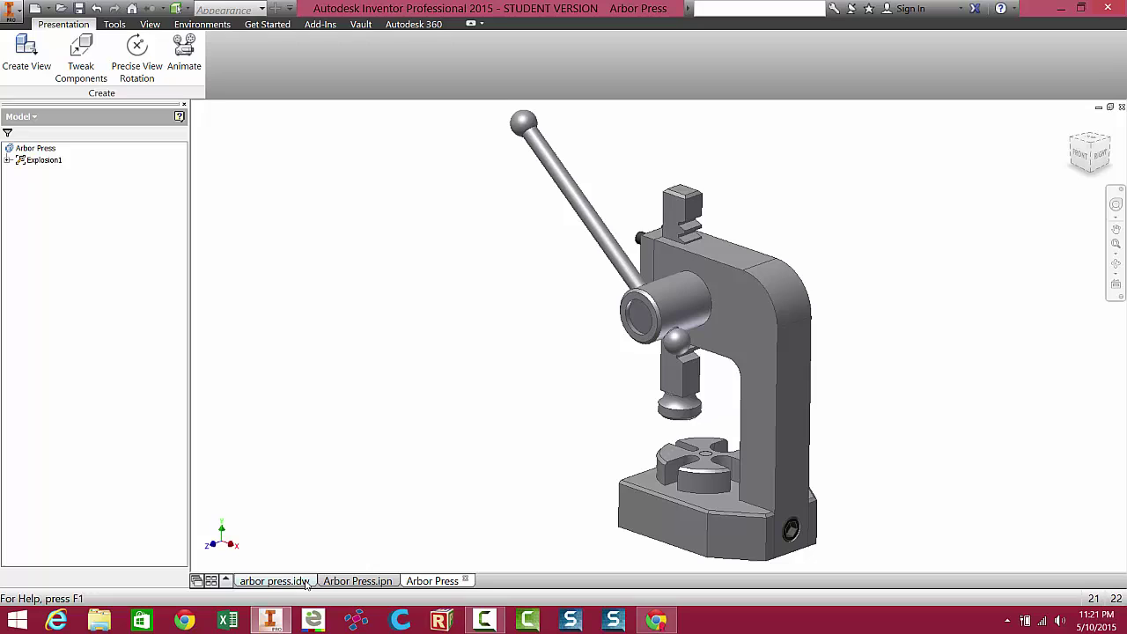
pyautogui.click(274, 581)
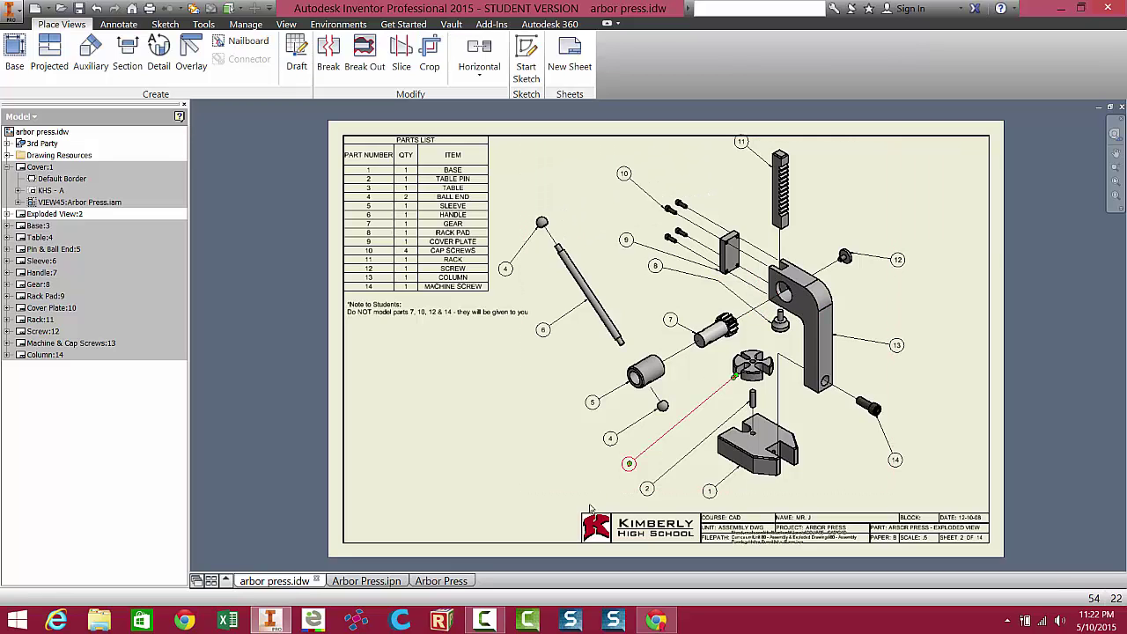
pyautogui.click(456, 580)
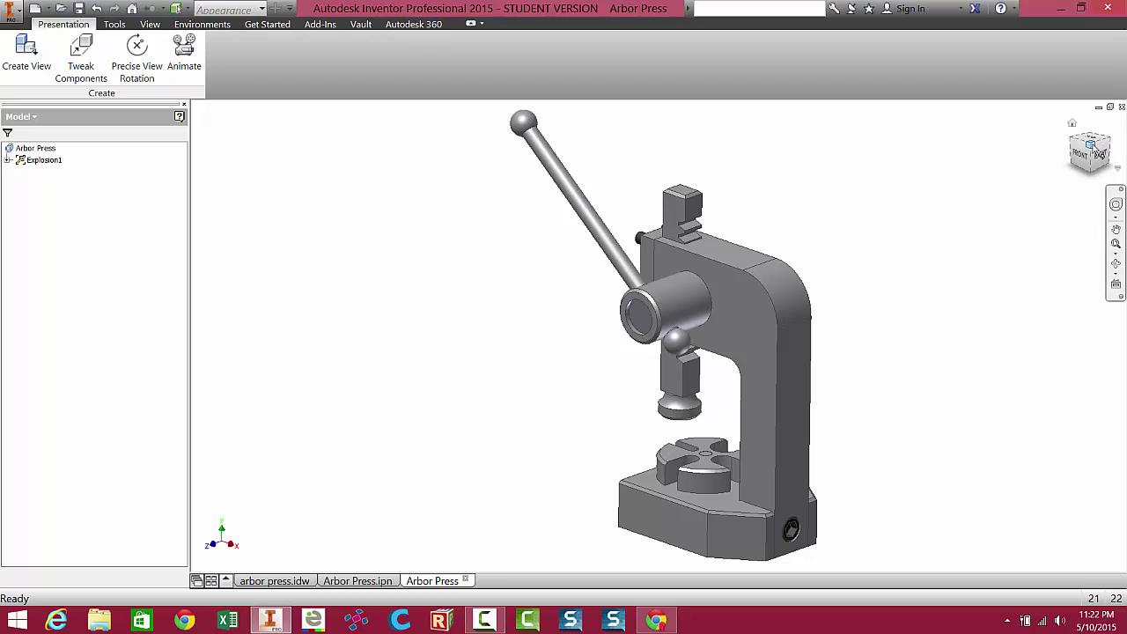
pyautogui.scroll(-3, 652, 361)
pyautogui.scroll(3, 693, 461)
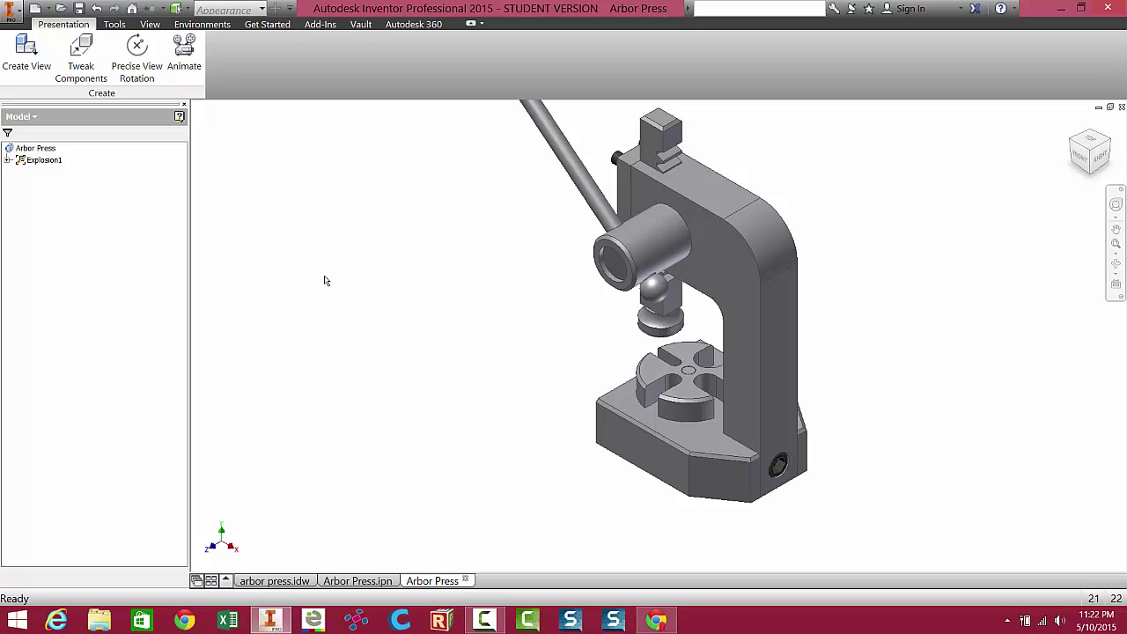
# Tweak the base, table pin and table together about -2.424 in along Z, away from the column, taking the direction from the base's side face
pyautogui.click(92, 56)
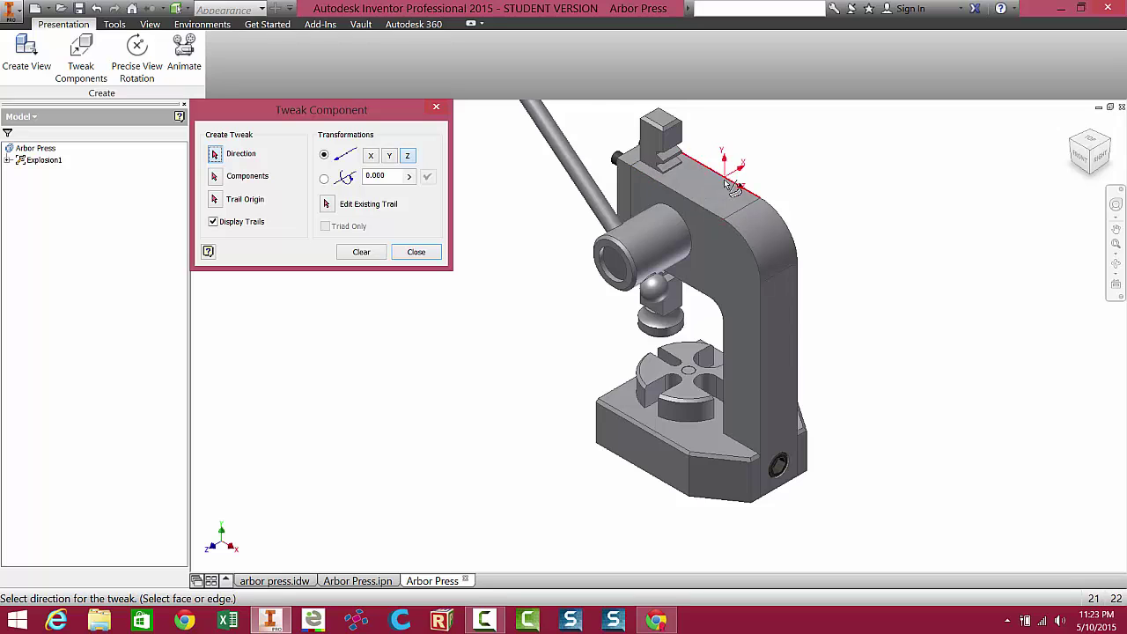
pyautogui.click(646, 474)
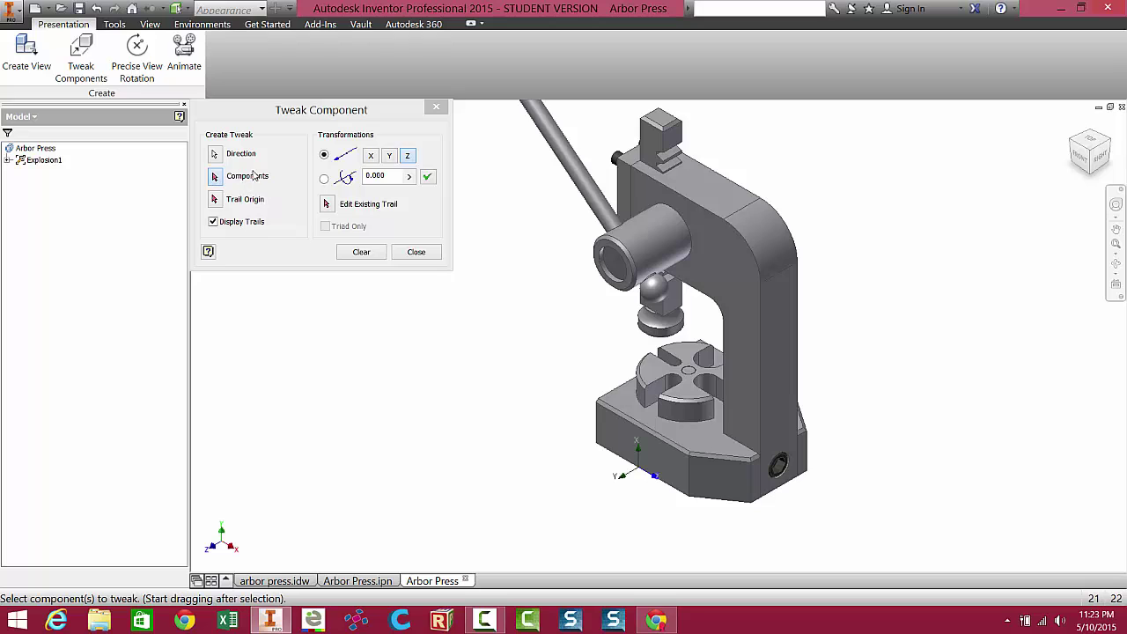
pyautogui.click(606, 401)
pyautogui.click(645, 368)
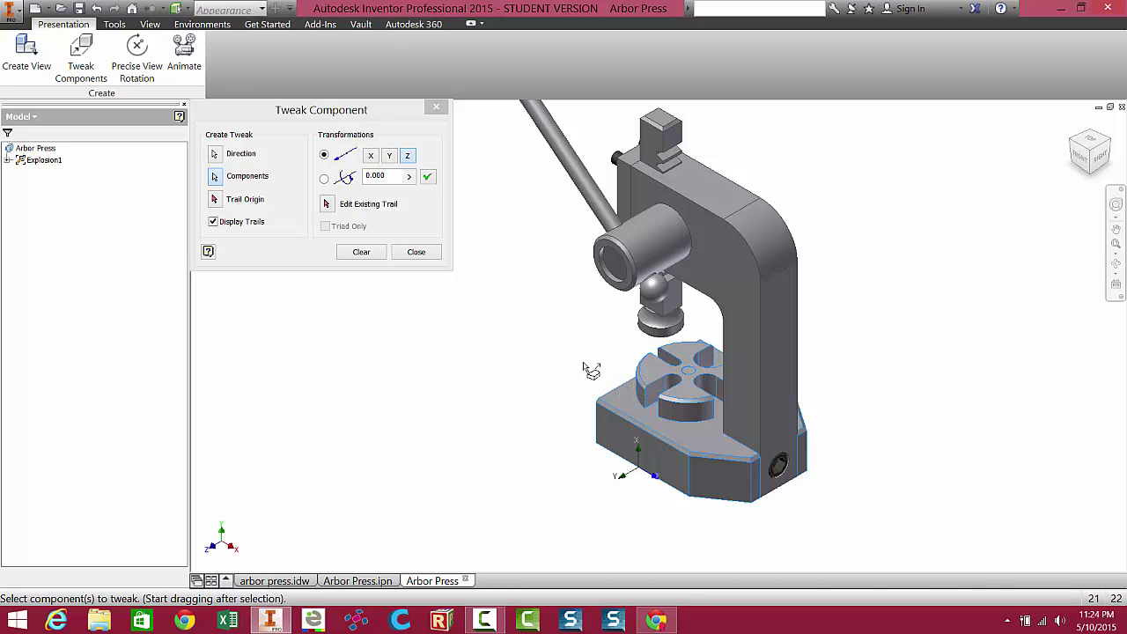
pyautogui.click(8, 160)
pyautogui.click(19, 171)
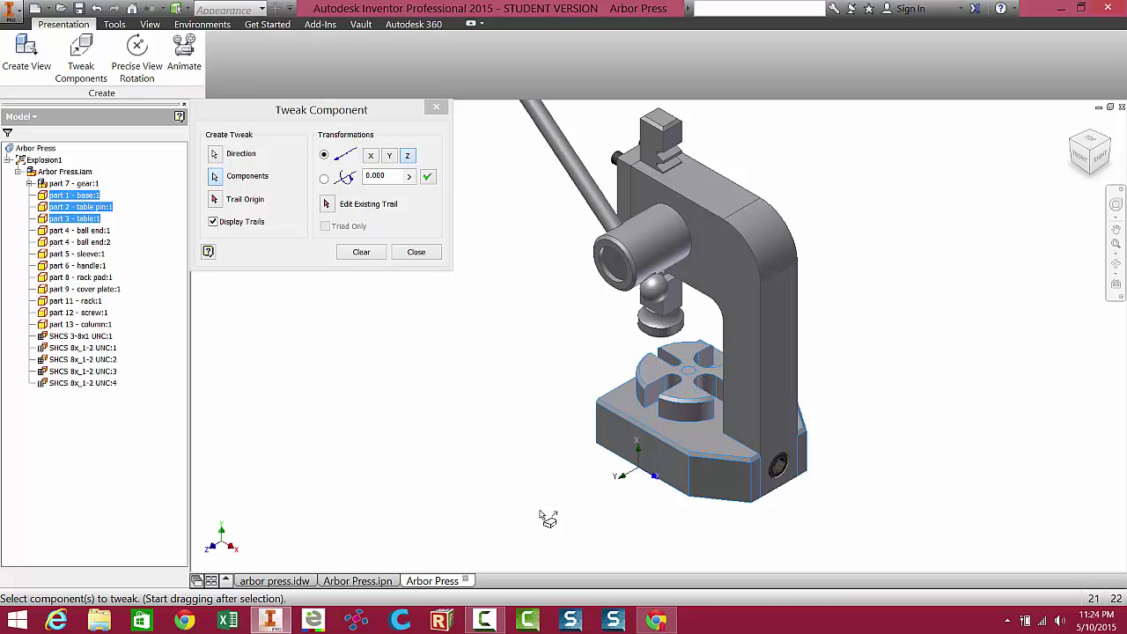
pyautogui.moveTo(578, 539); pyautogui.dragTo(474, 464)
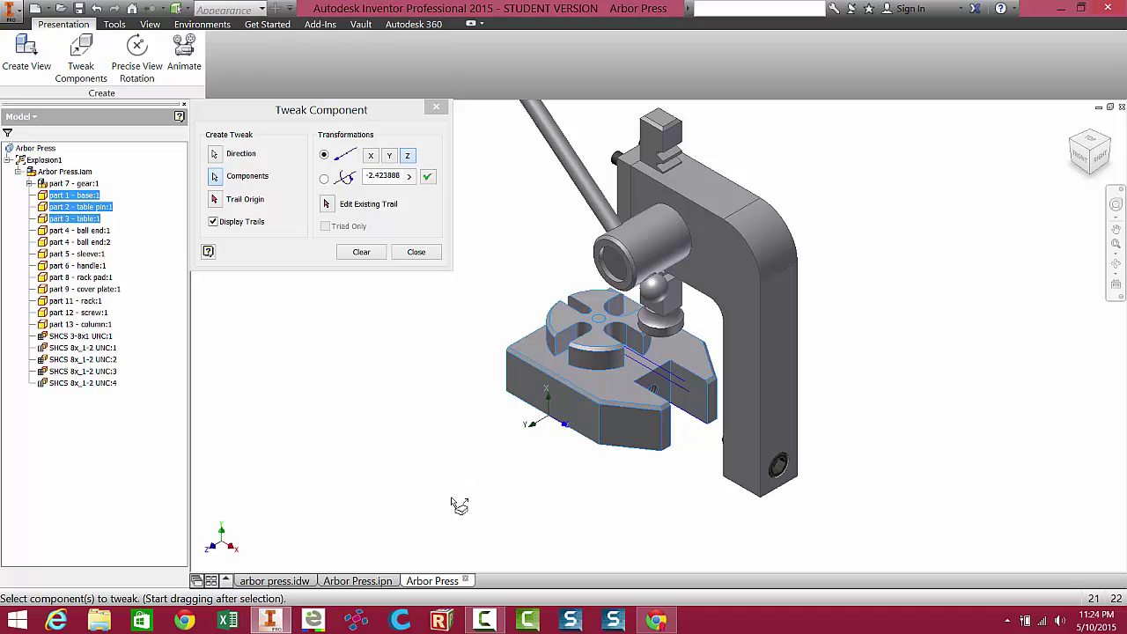
# Move the base, table pin and table down together about -2.408 in along X
pyautogui.click(530, 387)
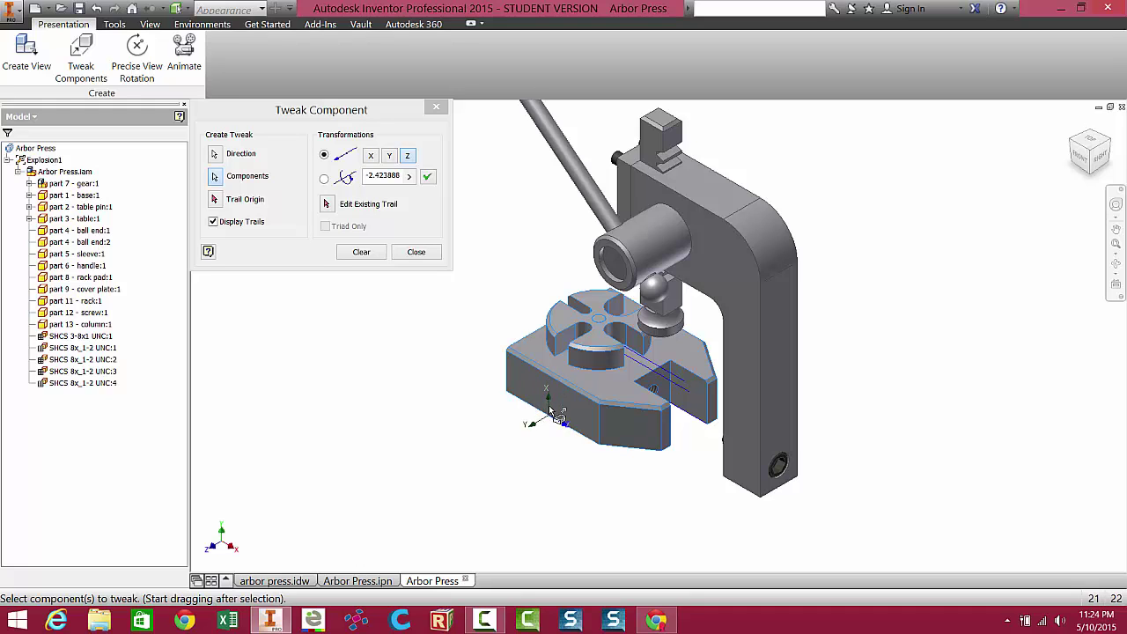
pyautogui.click(373, 156)
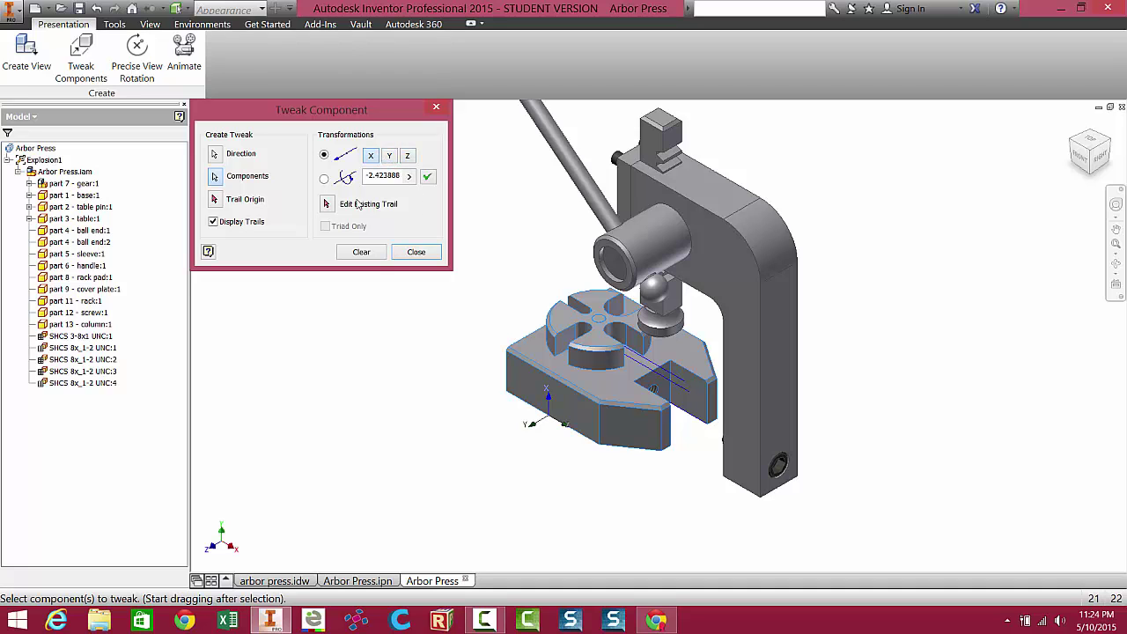
pyautogui.moveTo(453, 347); pyautogui.dragTo(440, 452)
pyautogui.moveTo(429, 395); pyautogui.dragTo(468, 323, button='middle')
# Check the exploded view sheet in arbor press.idw, and move only the base and table pin about -1.848 in along X, below the table
pyautogui.click(273, 581)
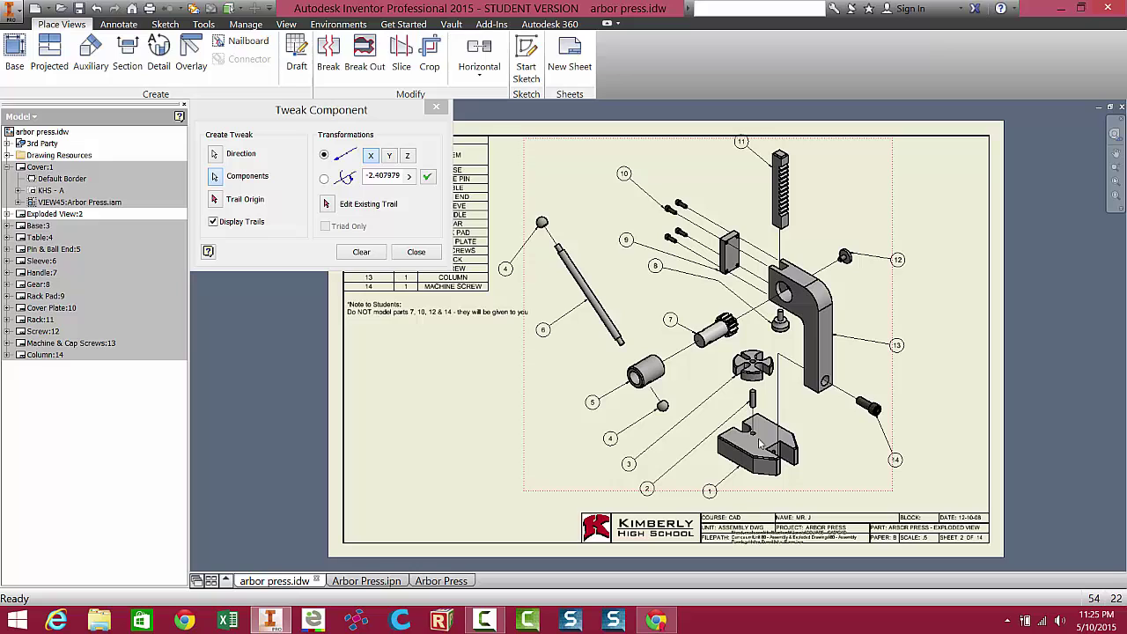
pyautogui.click(441, 581)
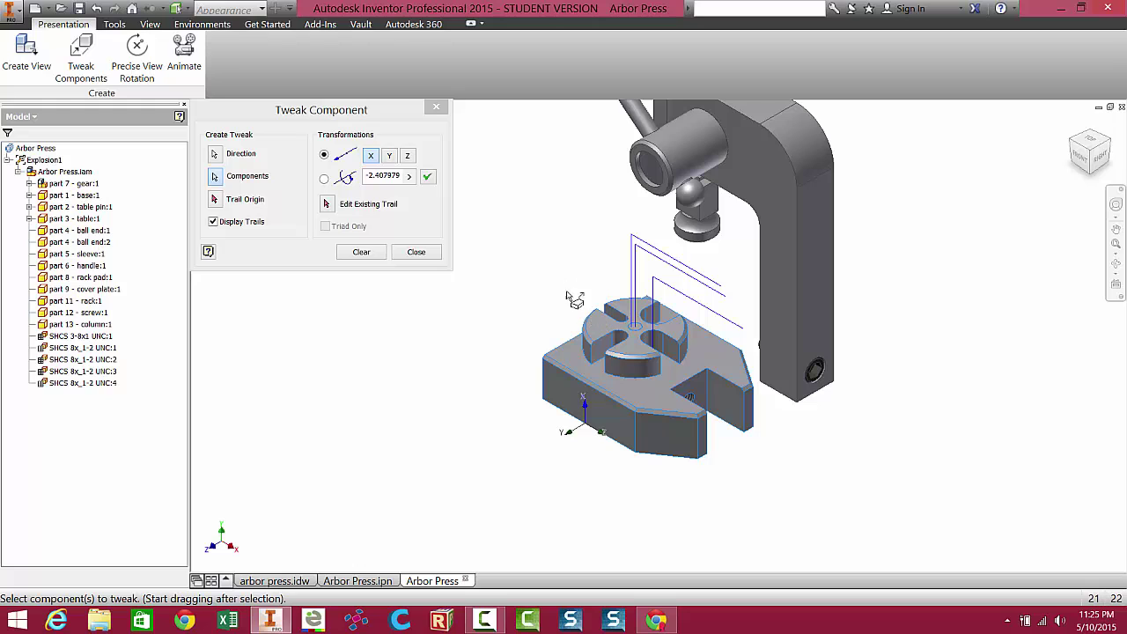
pyautogui.click(596, 319)
pyautogui.click(596, 323)
pyautogui.click(599, 325)
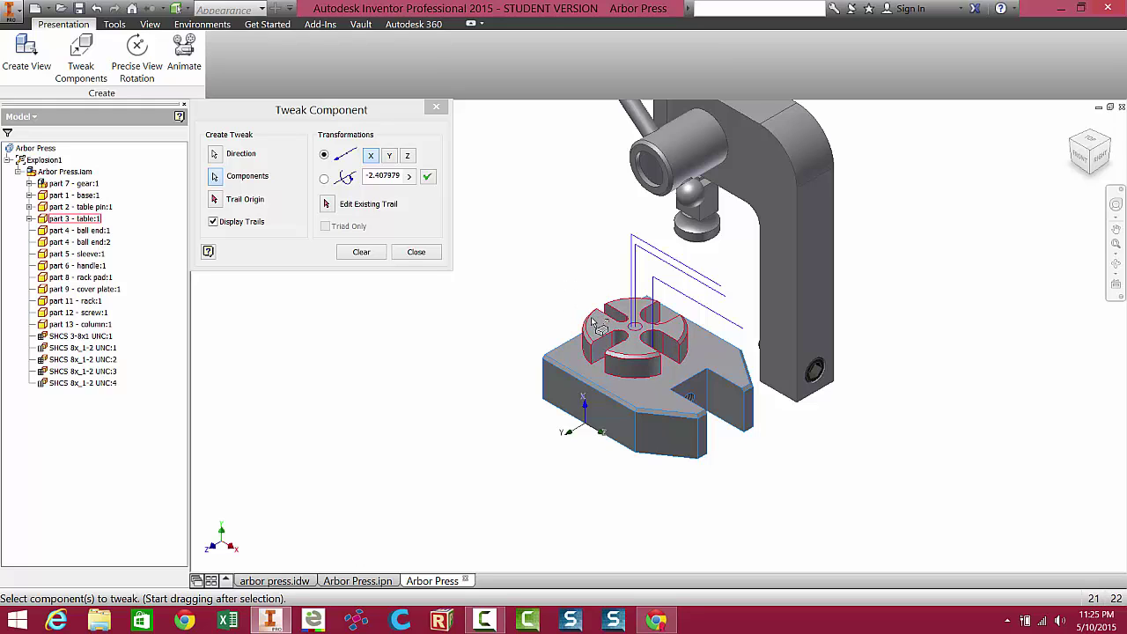
pyautogui.click(597, 319)
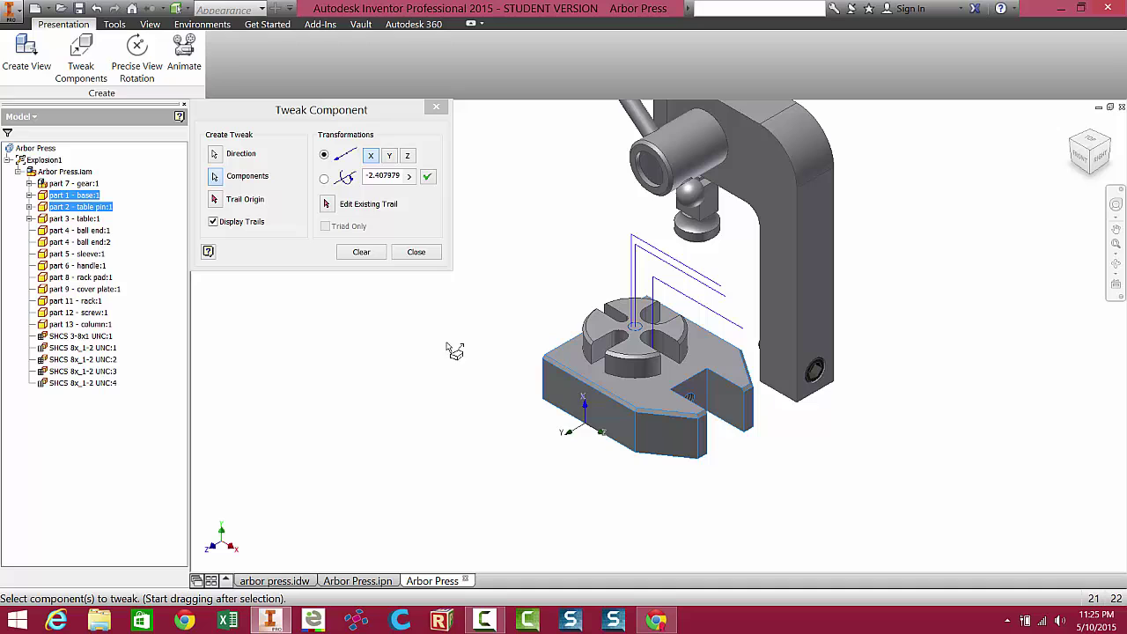
pyautogui.moveTo(470, 333); pyautogui.dragTo(472, 427)
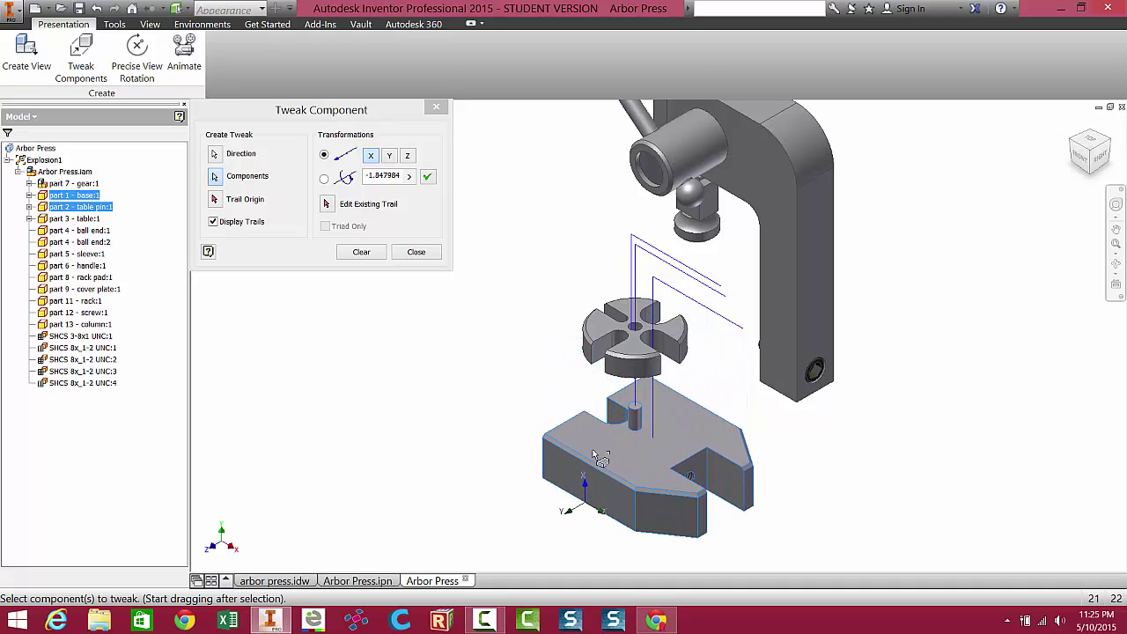
# Move only the base about -2.430 in along X, below the table pin, and finish the tweak
pyautogui.click(641, 421)
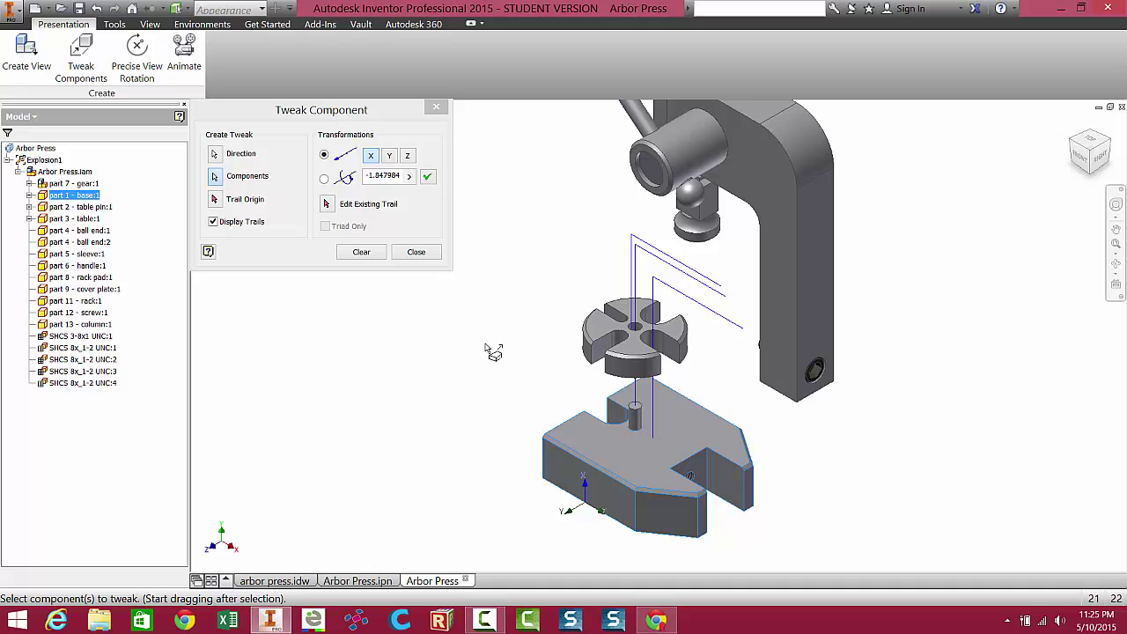
pyautogui.moveTo(492, 316); pyautogui.dragTo(494, 438)
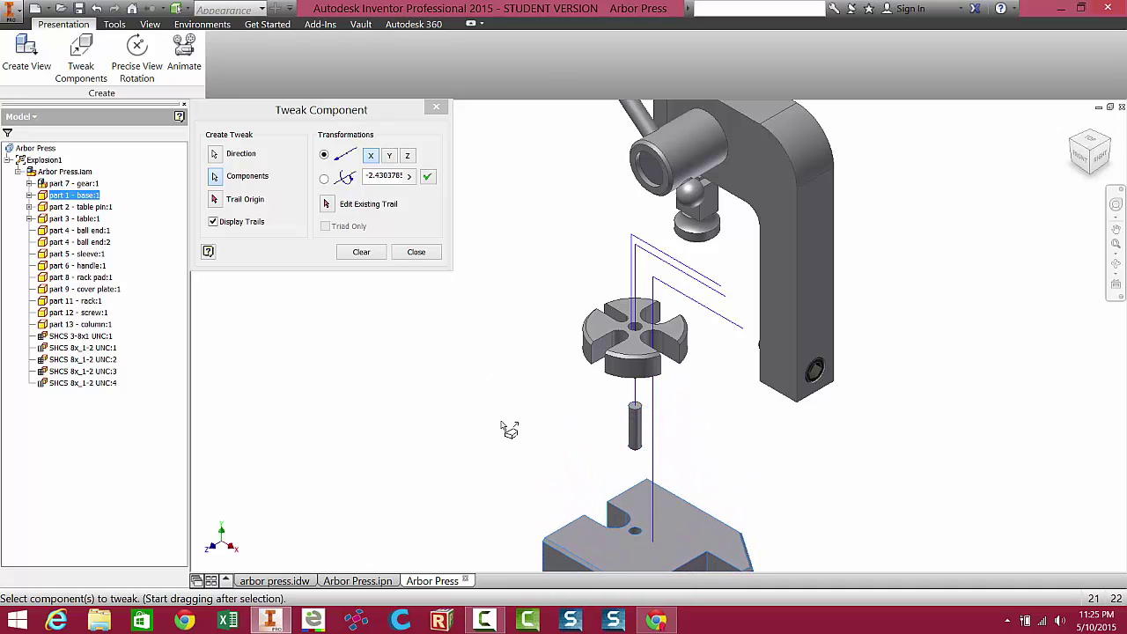
pyautogui.scroll(-5, 511, 373)
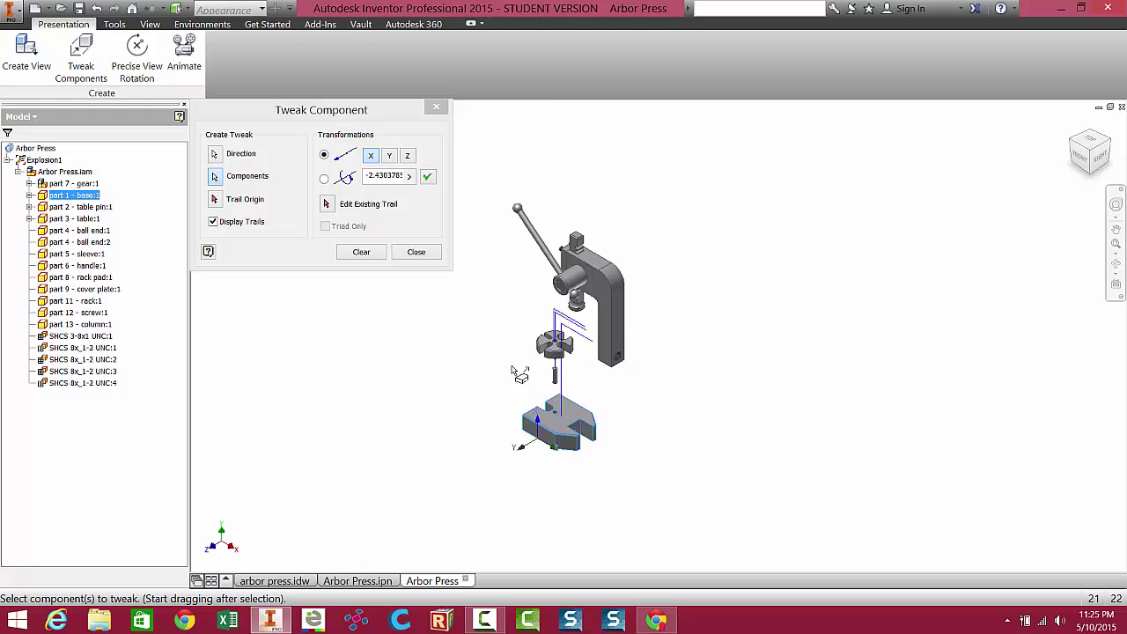
pyautogui.click(410, 254)
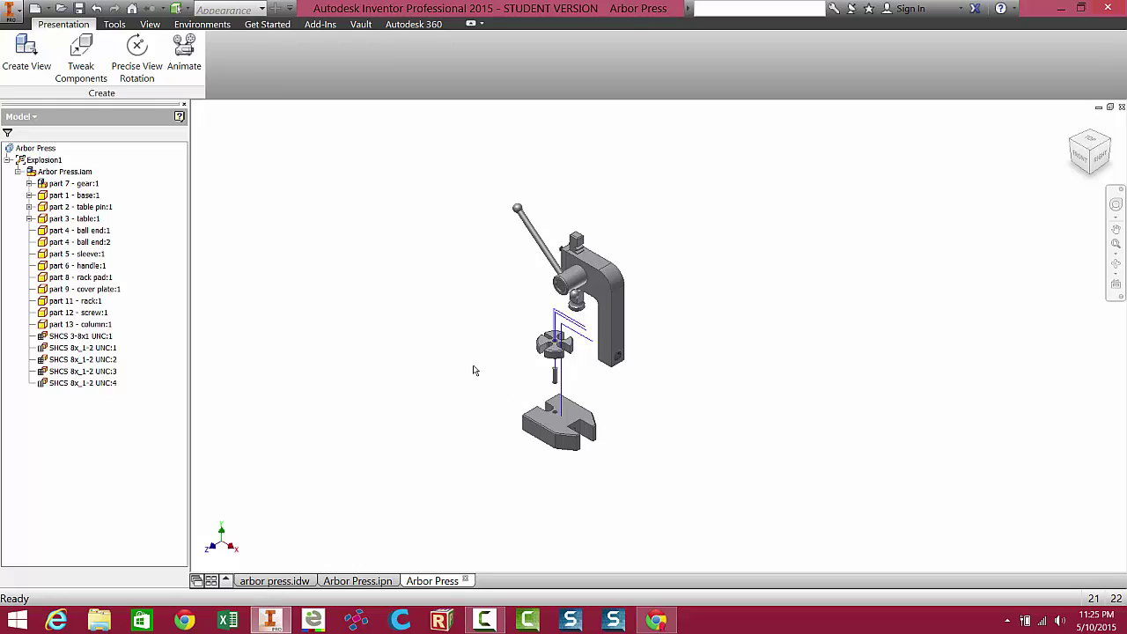
# Check the exploded view sheet in arbor press.idw, and start a tweak in the presentation with its direction taken from the edge across the column's top
pyautogui.click(275, 580)
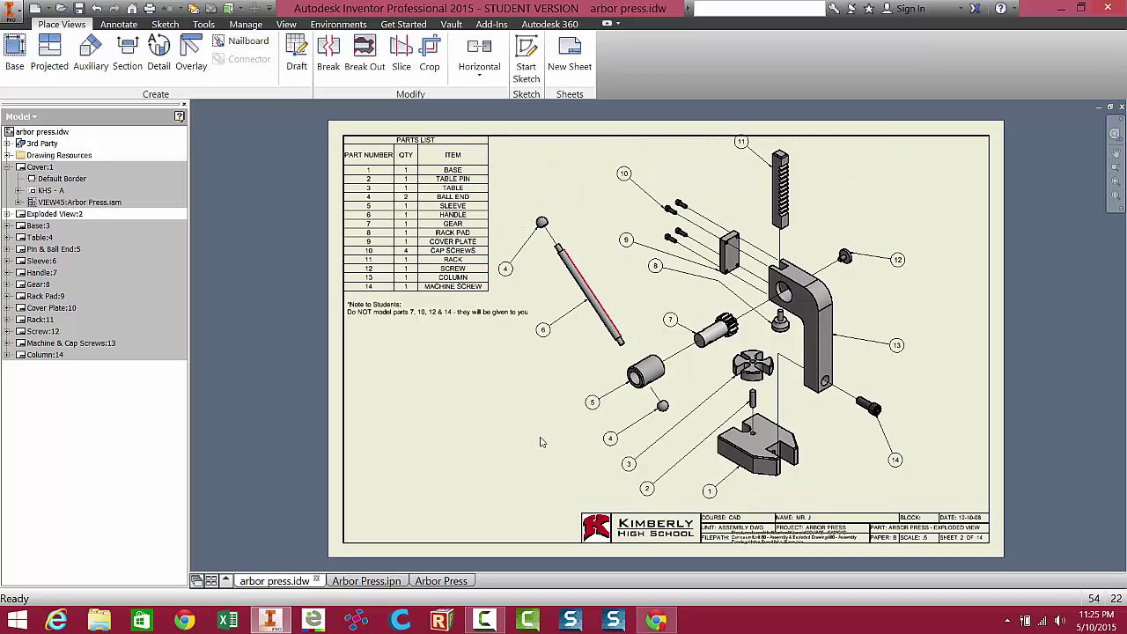
pyautogui.click(442, 581)
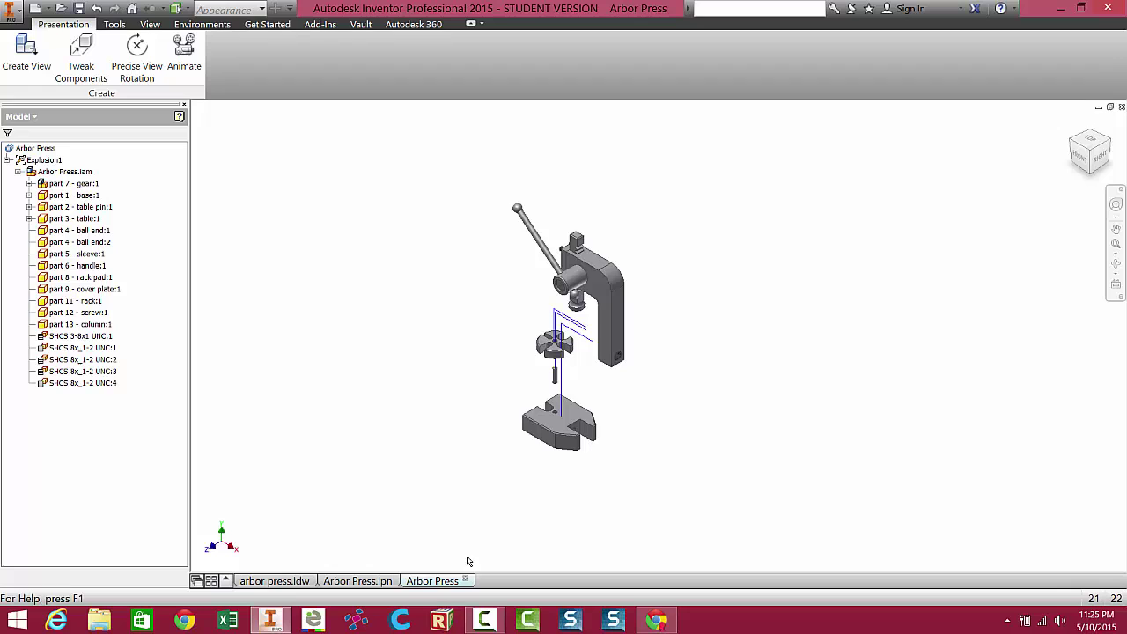
pyautogui.scroll(5, 556, 264)
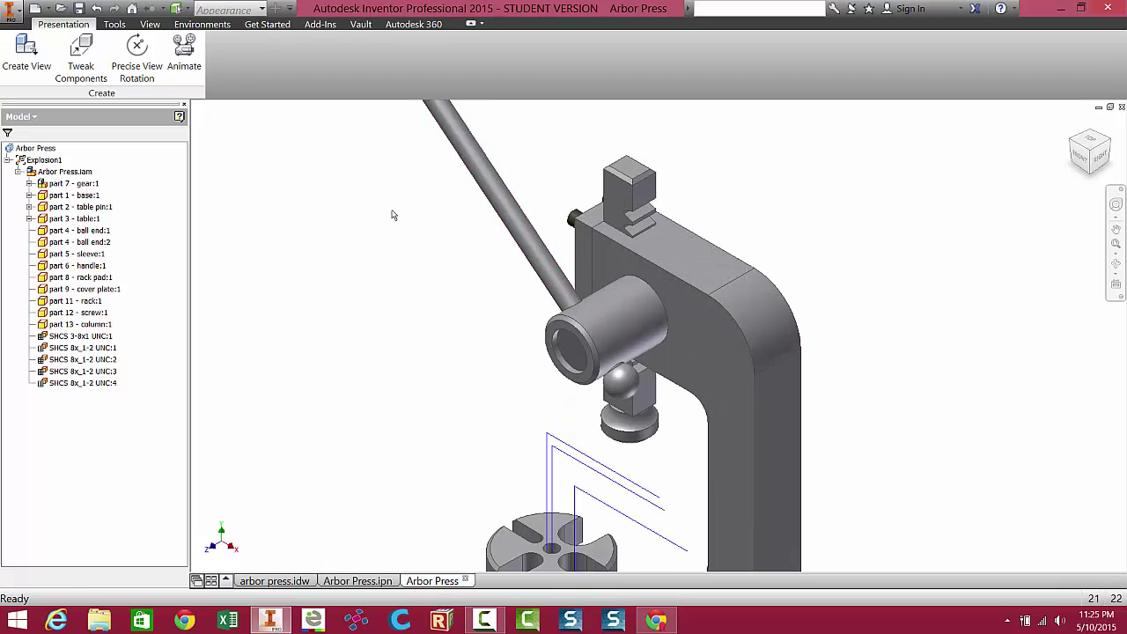
pyautogui.click(87, 51)
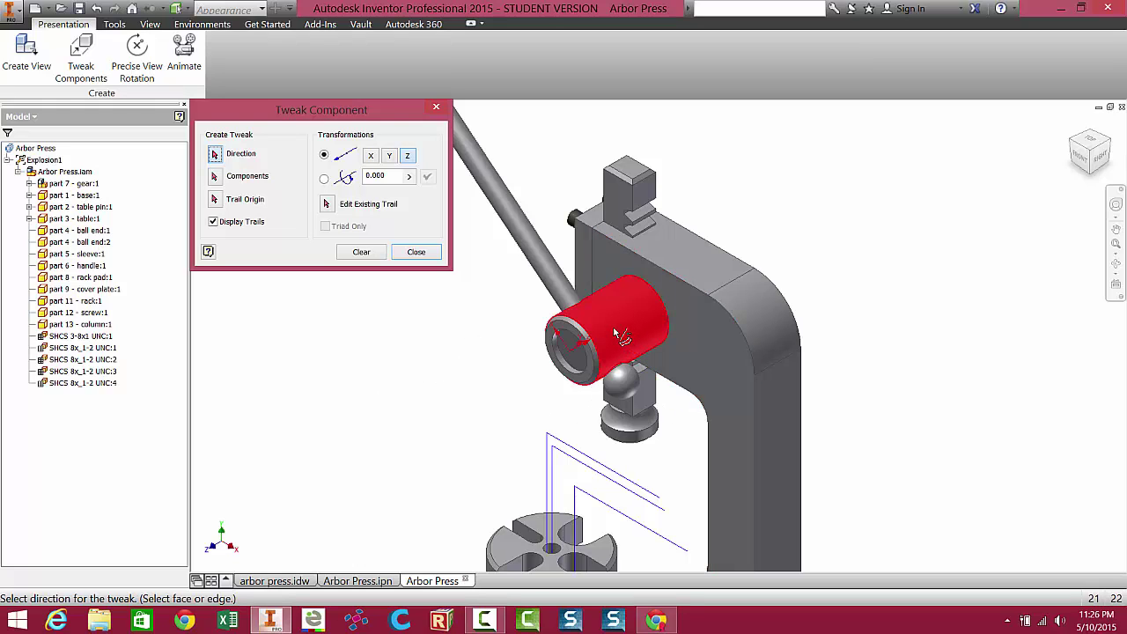
pyautogui.click(740, 281)
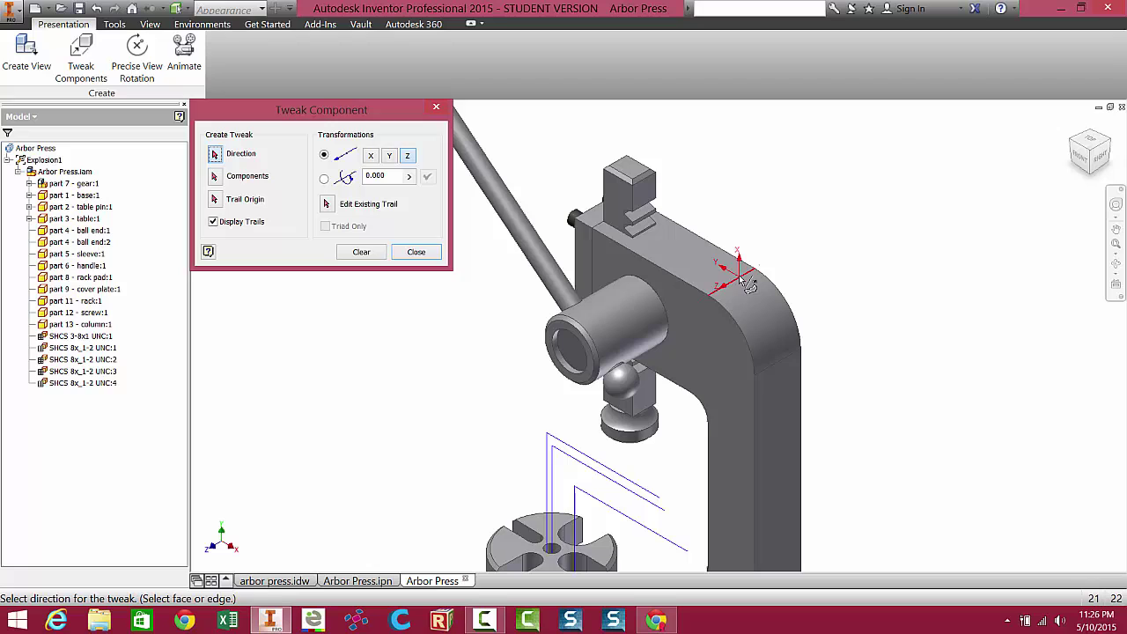
pyautogui.click(746, 283)
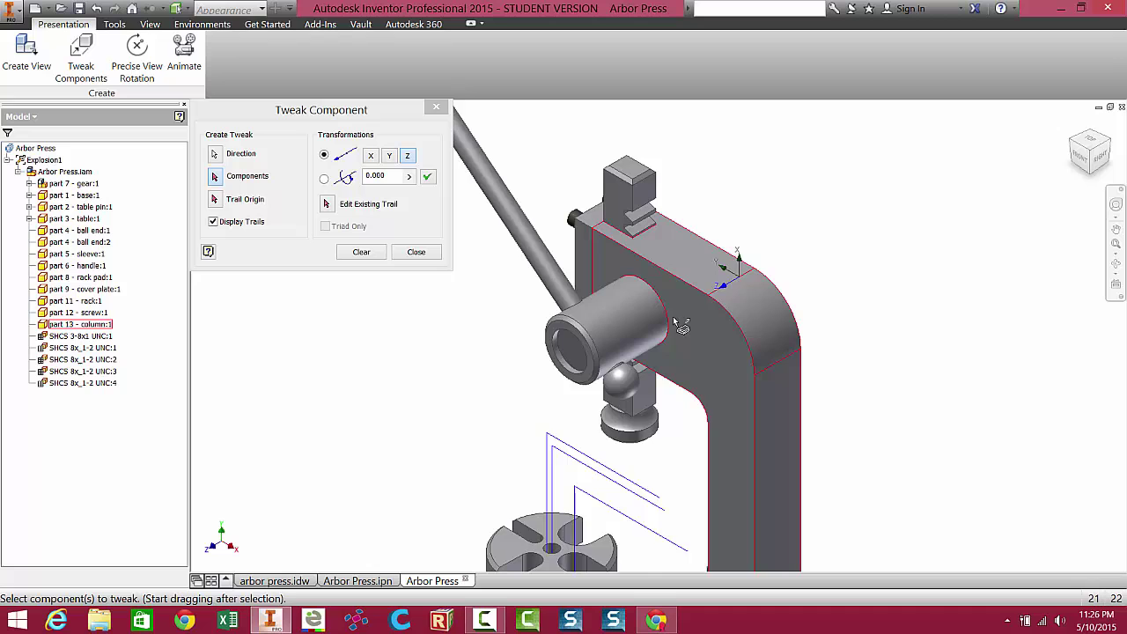
# Move the gear, sleeve, handle and both ball ends together about 4.191 in along Z, out of the column's bore
pyautogui.moveTo(679, 333); pyautogui.dragTo(788, 297, button='middle')
pyautogui.scroll(-2, 784, 299)
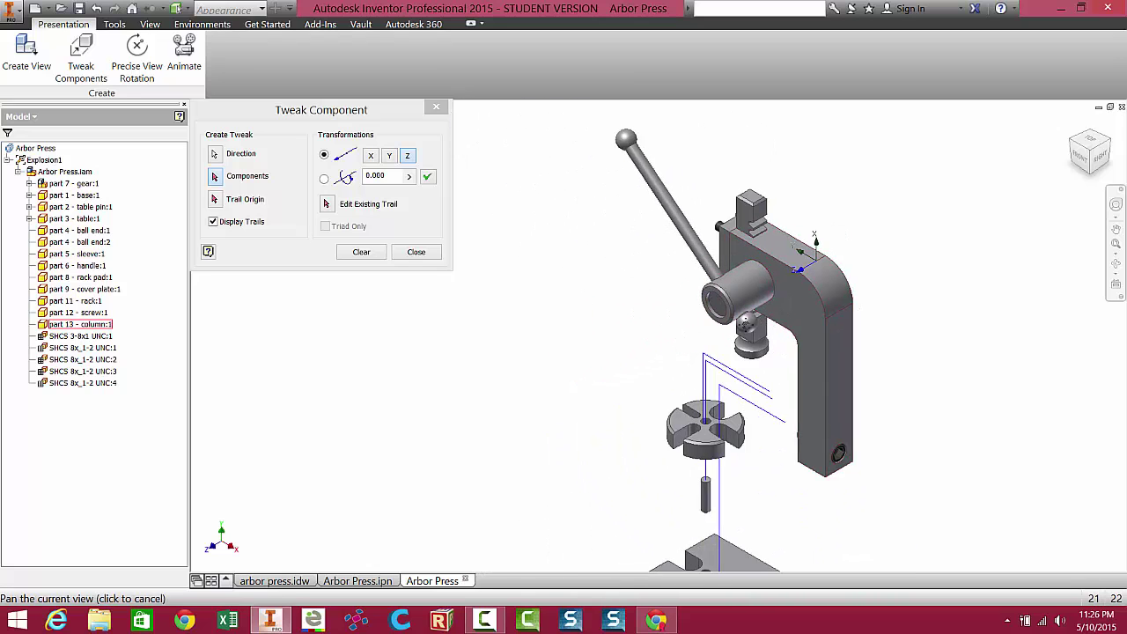
pyautogui.scroll(-1, 615, 369)
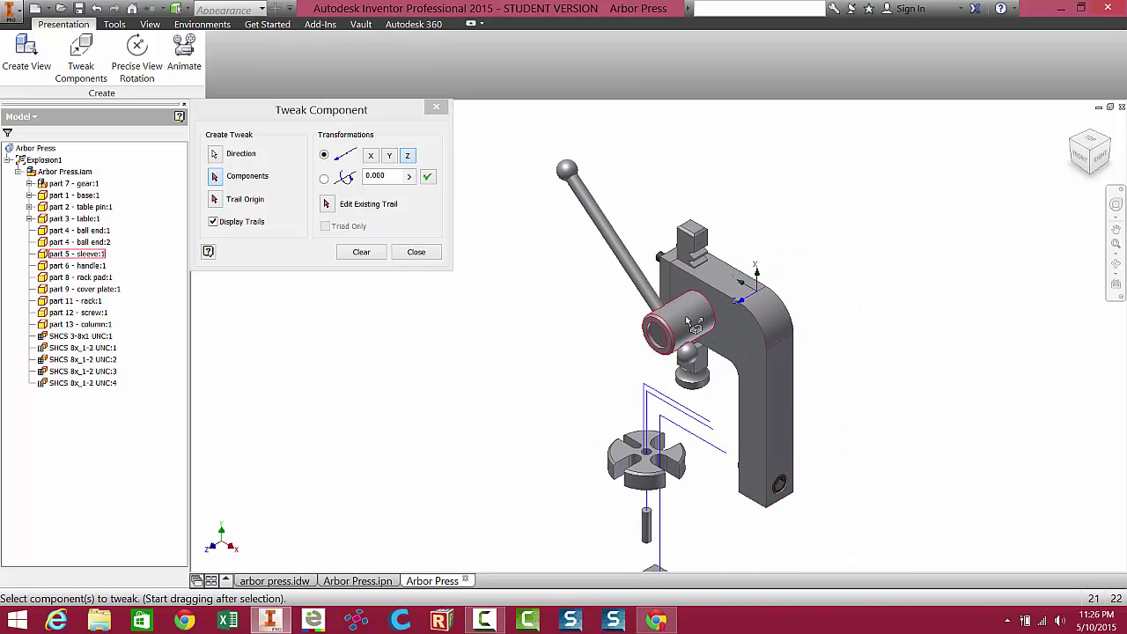
pyautogui.click(695, 326)
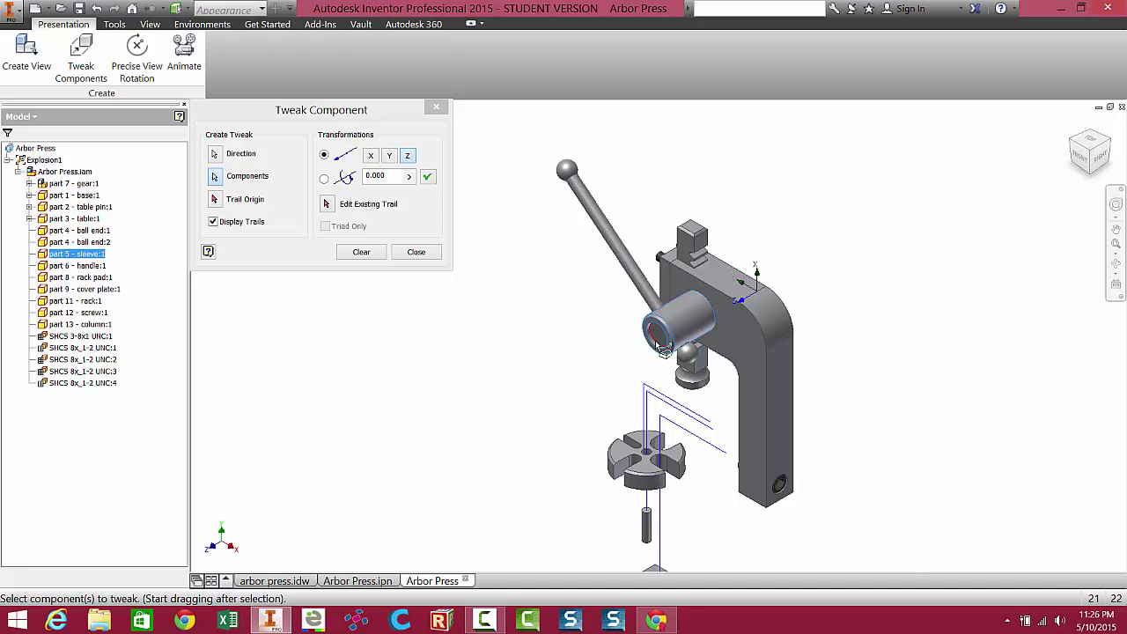
pyautogui.scroll(6, 662, 348)
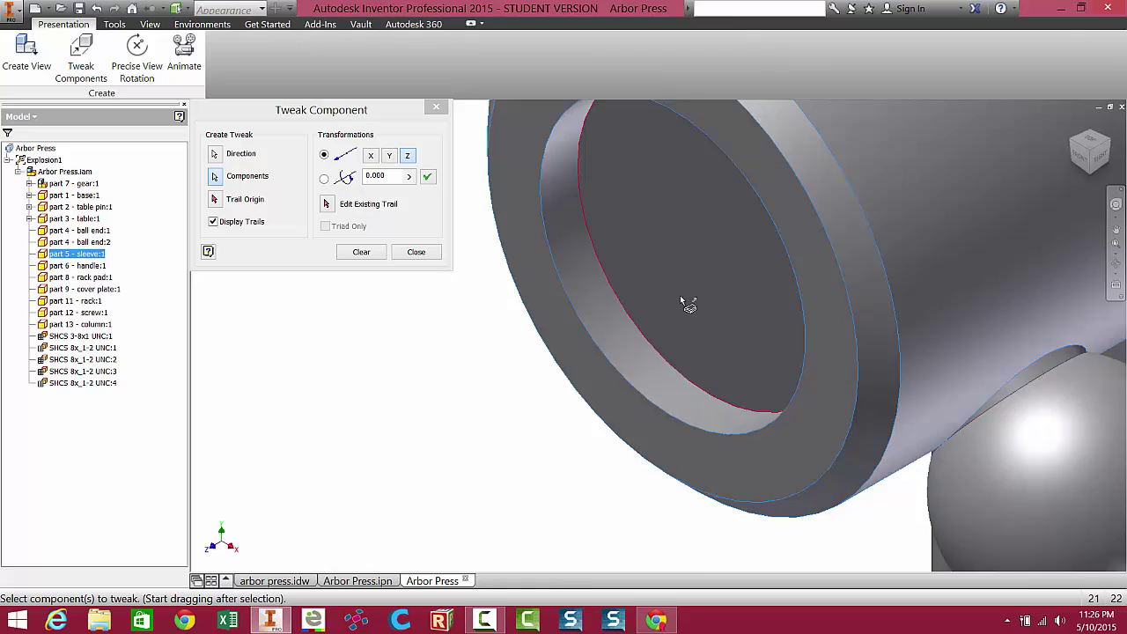
pyautogui.scroll(-7, 680, 295)
pyautogui.moveTo(643, 290); pyautogui.dragTo(606, 328, button='middle')
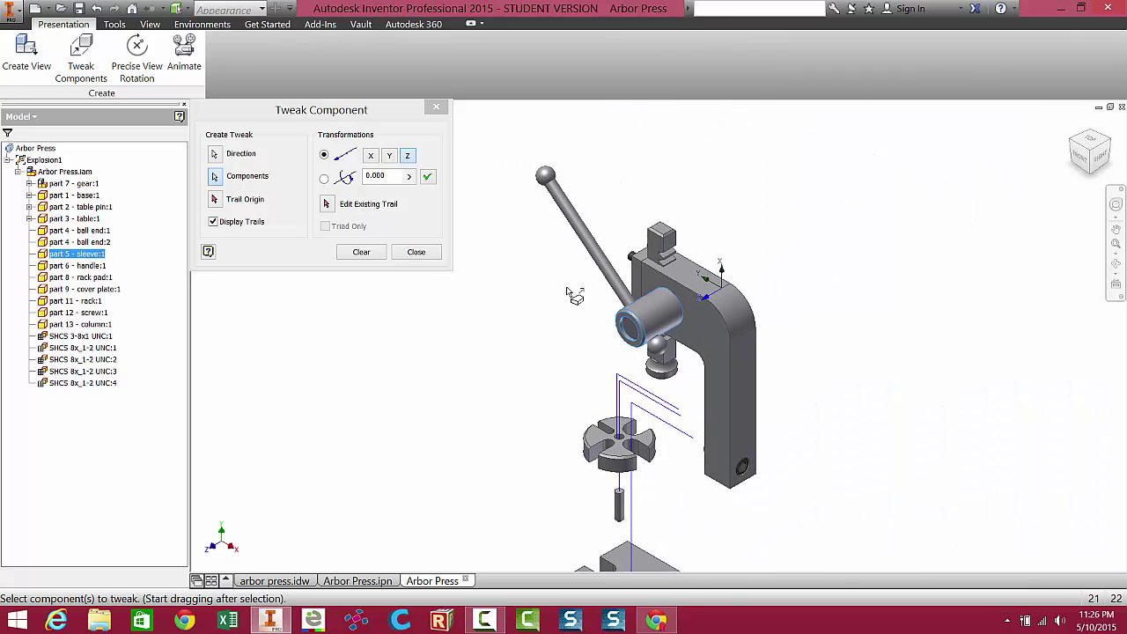
pyautogui.click(602, 264)
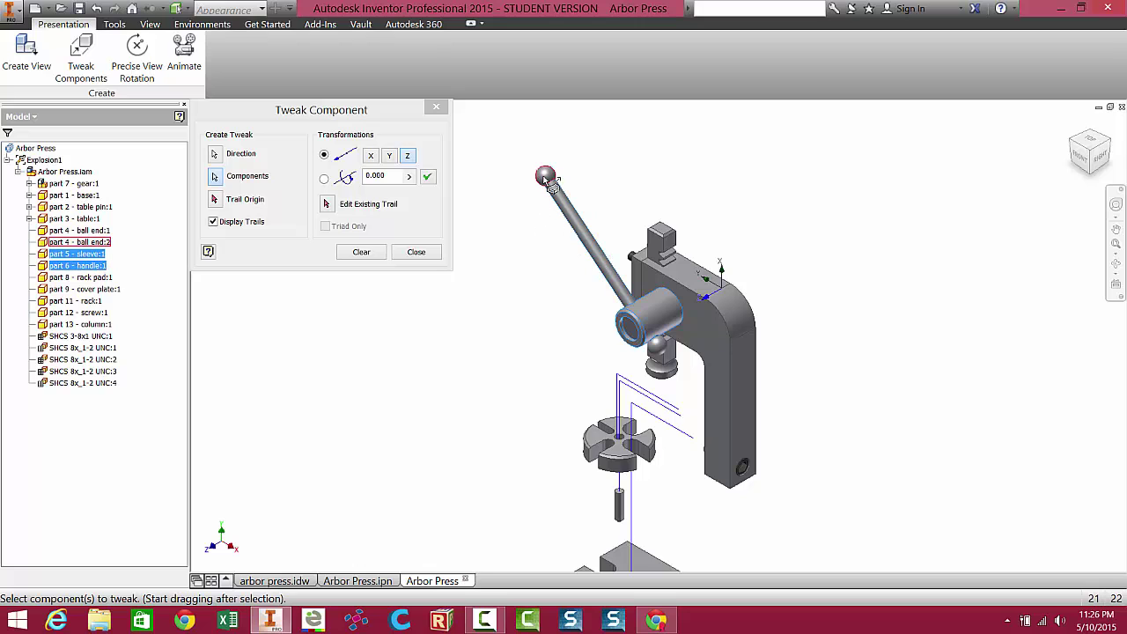
pyautogui.click(546, 179)
pyautogui.click(656, 377)
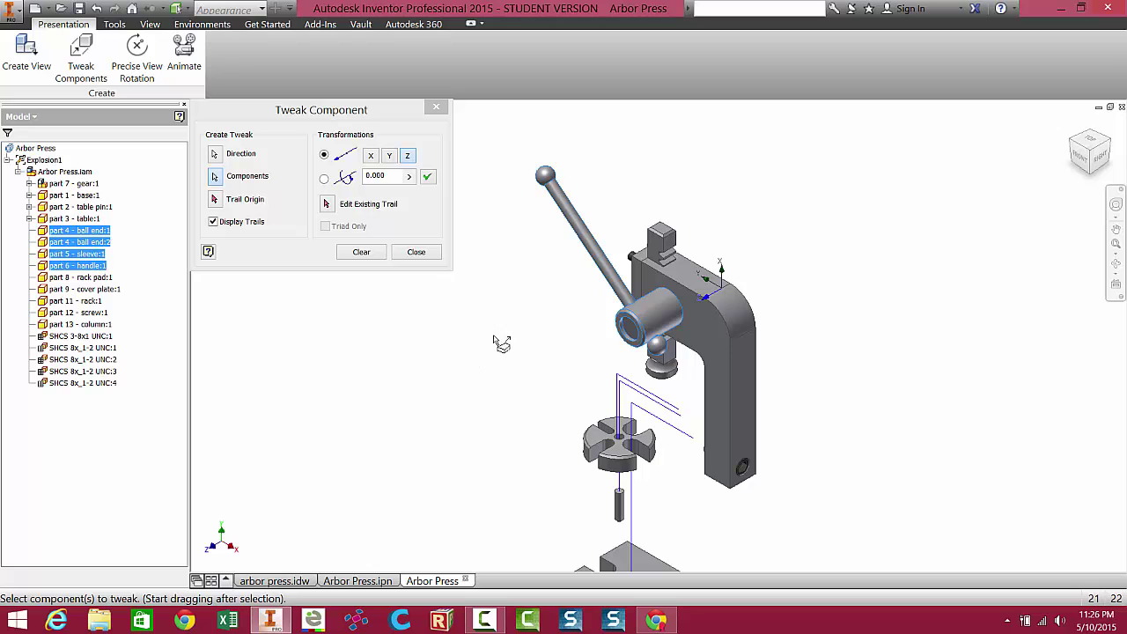
pyautogui.moveTo(564, 318); pyautogui.dragTo(424, 382)
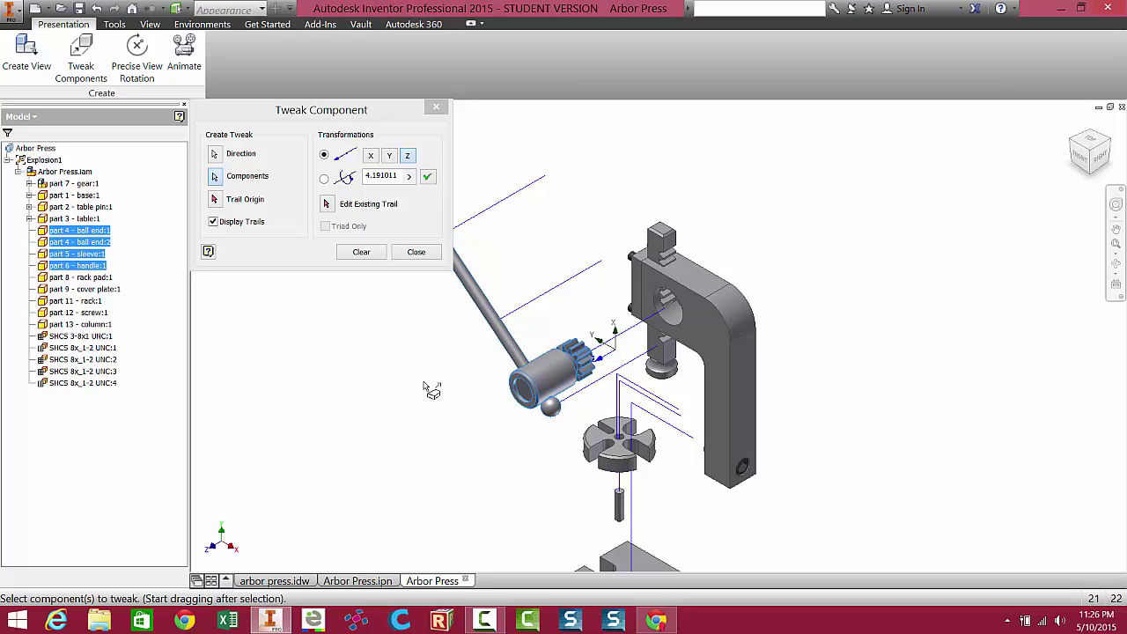
# Move the sleeve, handle and both ball ends about 3.934 in farther along Z, leaving the gear behind, and finish the tweak
pyautogui.moveTo(428, 395); pyautogui.dragTo(561, 349, button='middle')
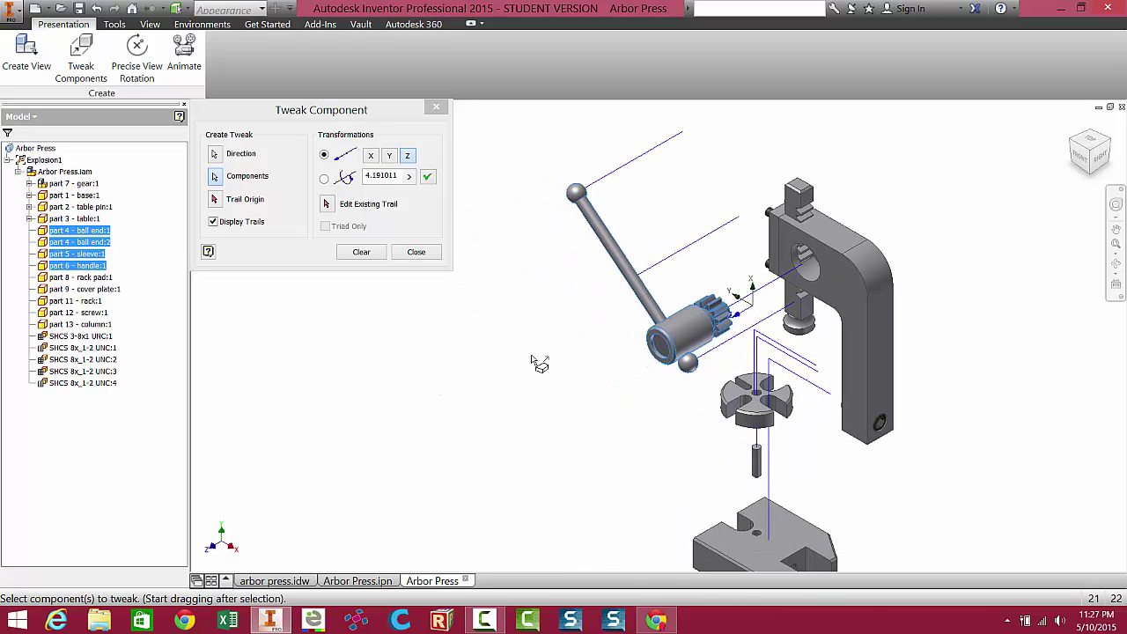
pyautogui.click(736, 328)
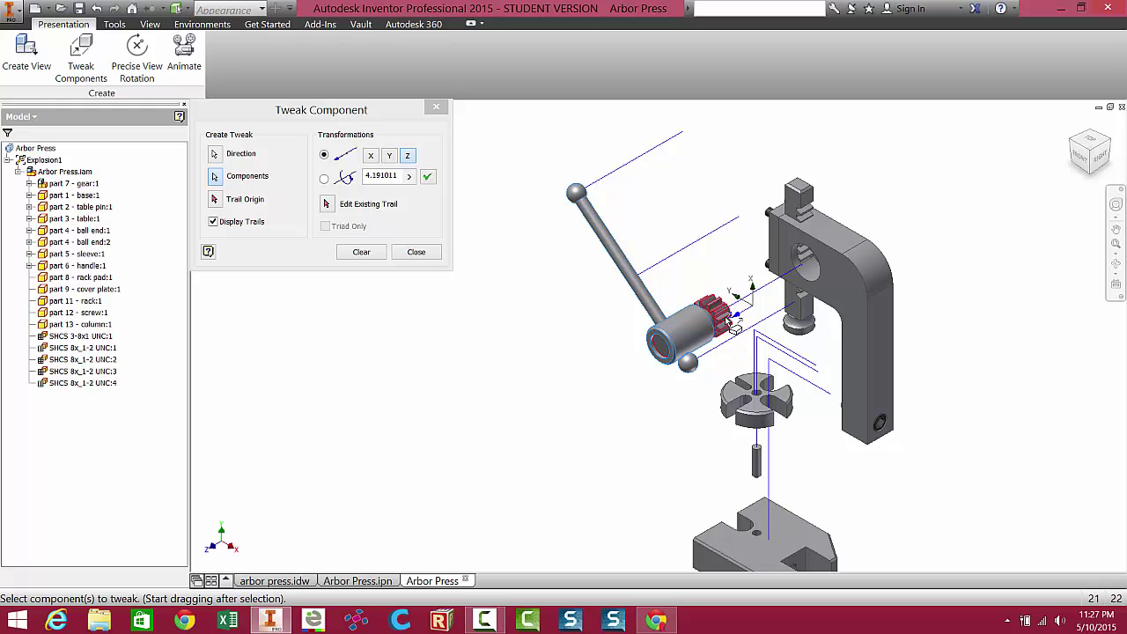
pyautogui.click(735, 326)
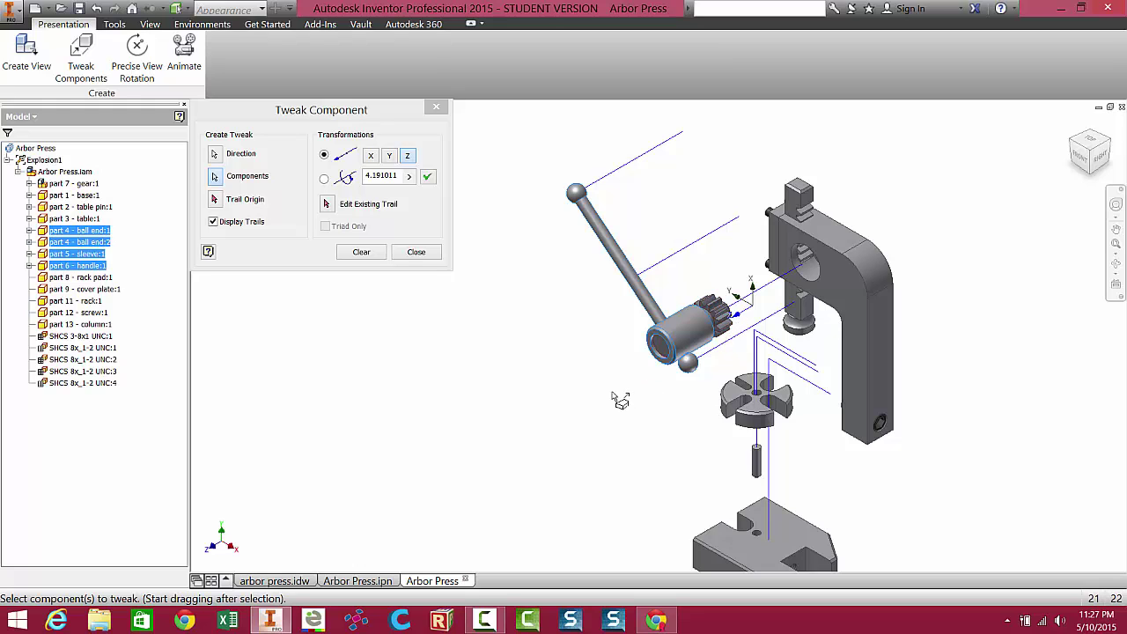
pyautogui.moveTo(567, 367); pyautogui.dragTo(440, 432)
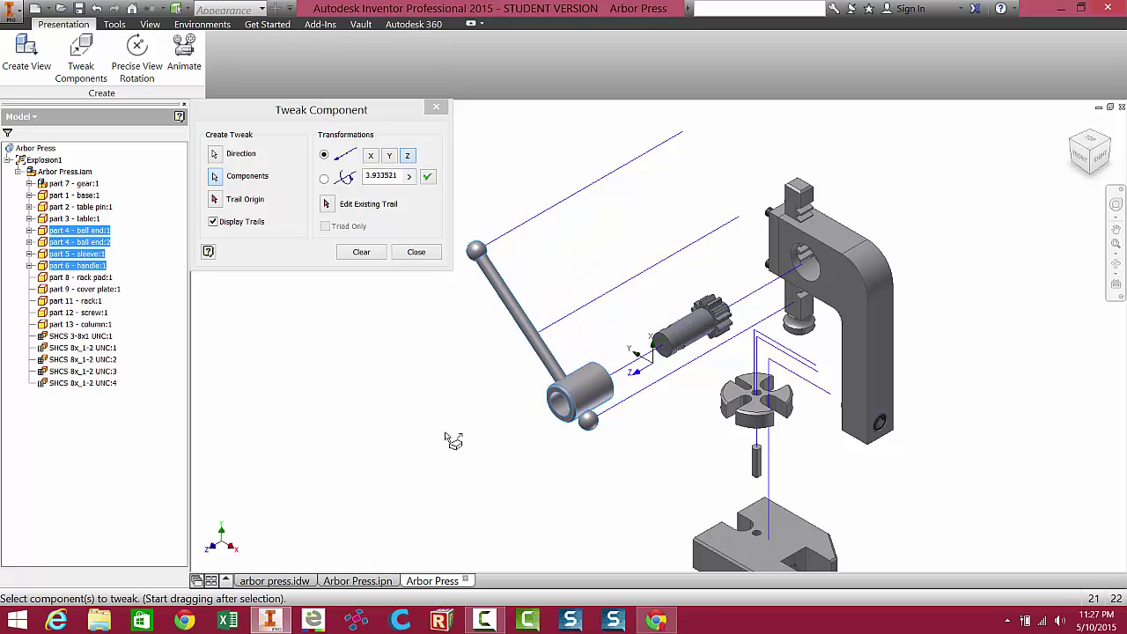
pyautogui.moveTo(457, 445); pyautogui.dragTo(548, 413, button='middle')
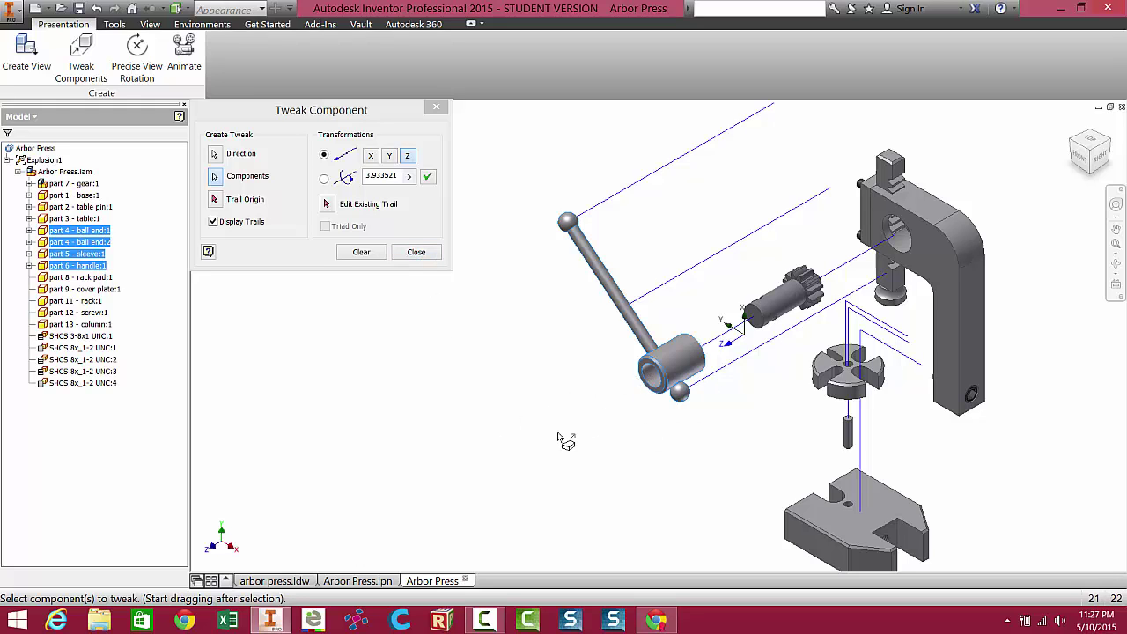
pyautogui.click(416, 252)
pyautogui.moveTo(508, 353); pyautogui.dragTo(401, 370, button='middle')
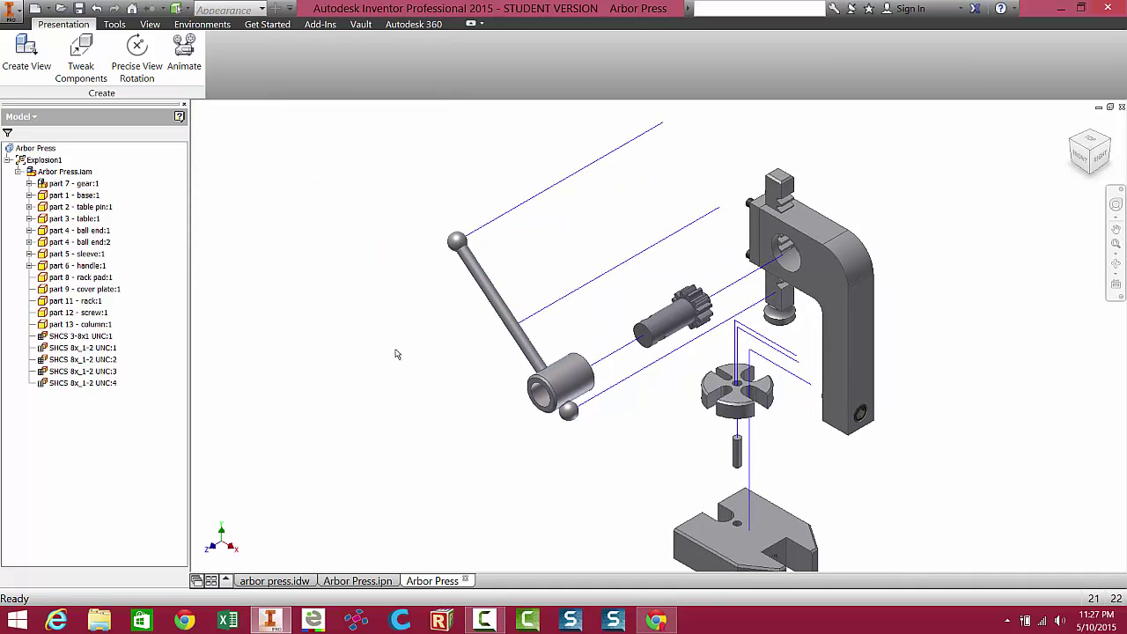
# Tweak the handle and its upper ball end about -2.365 in along Z, out of the sleeve, taking the direction from the handle
pyautogui.click(84, 57)
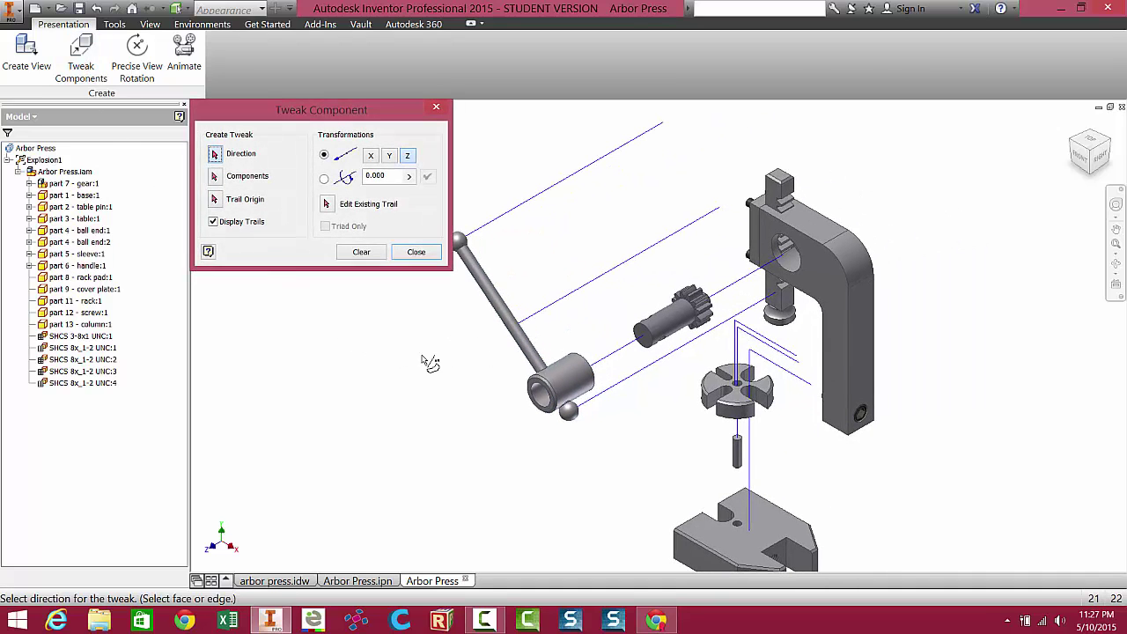
pyautogui.moveTo(464, 378); pyautogui.dragTo(499, 387, button='middle')
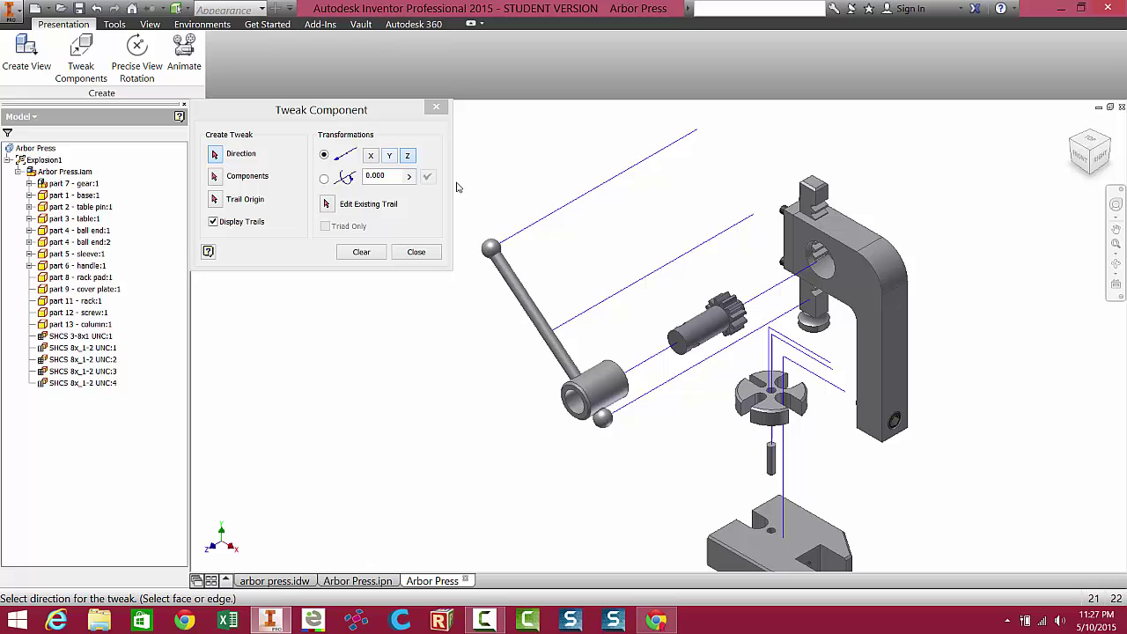
pyautogui.click(577, 374)
pyautogui.click(542, 316)
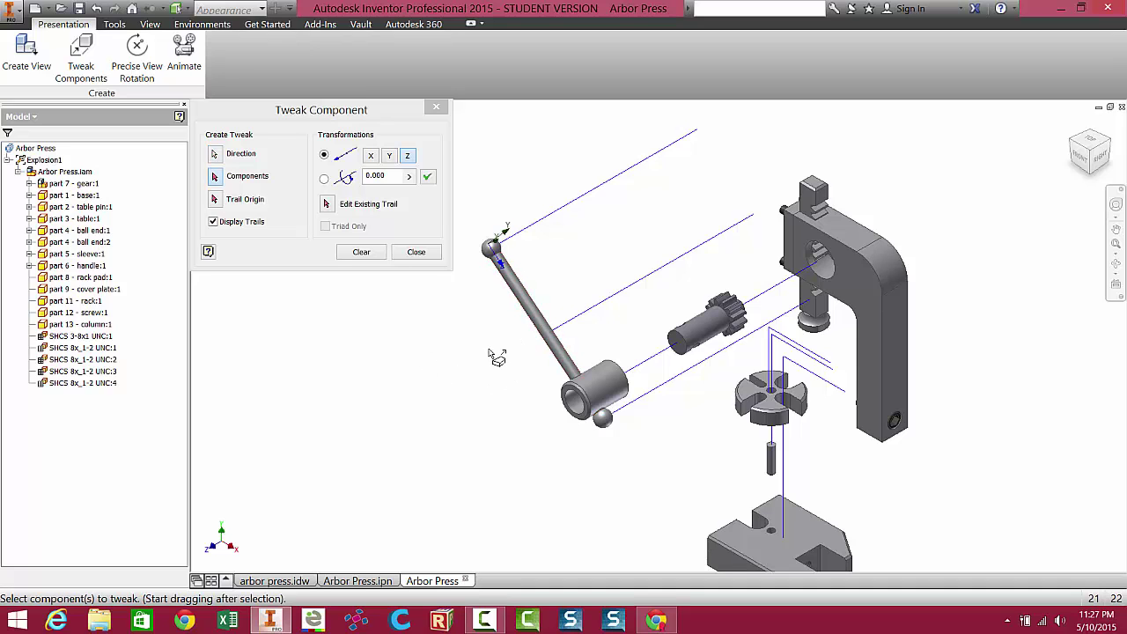
pyautogui.scroll(5, 502, 266)
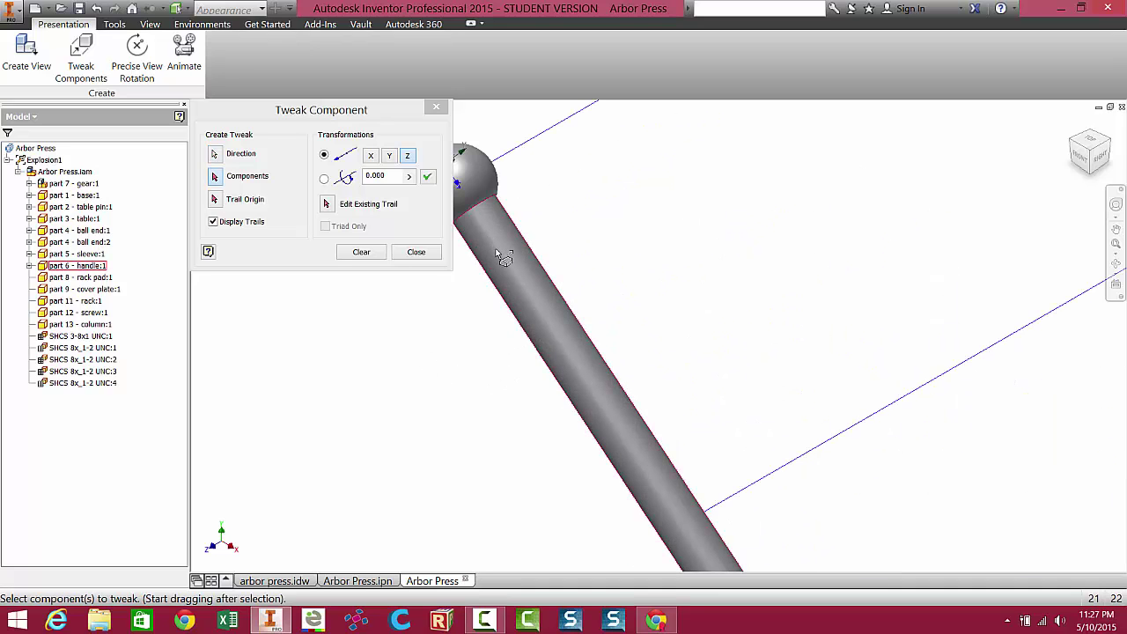
pyautogui.moveTo(503, 264); pyautogui.dragTo(647, 294, button='middle')
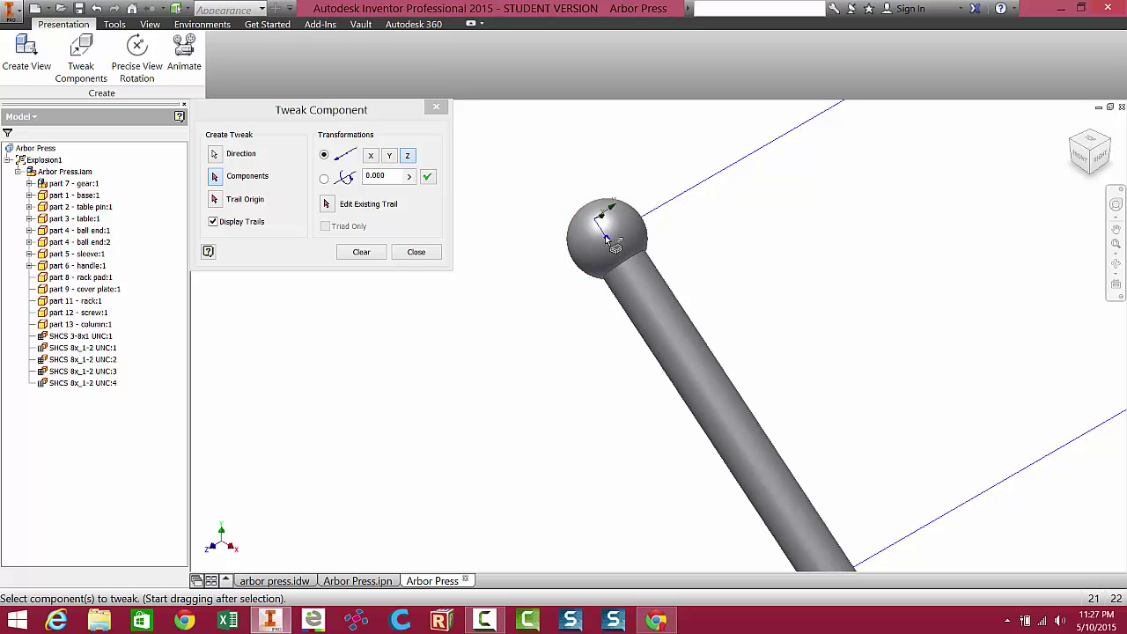
pyautogui.scroll(-5, 617, 251)
pyautogui.moveTo(571, 342); pyautogui.dragTo(547, 363, button='middle')
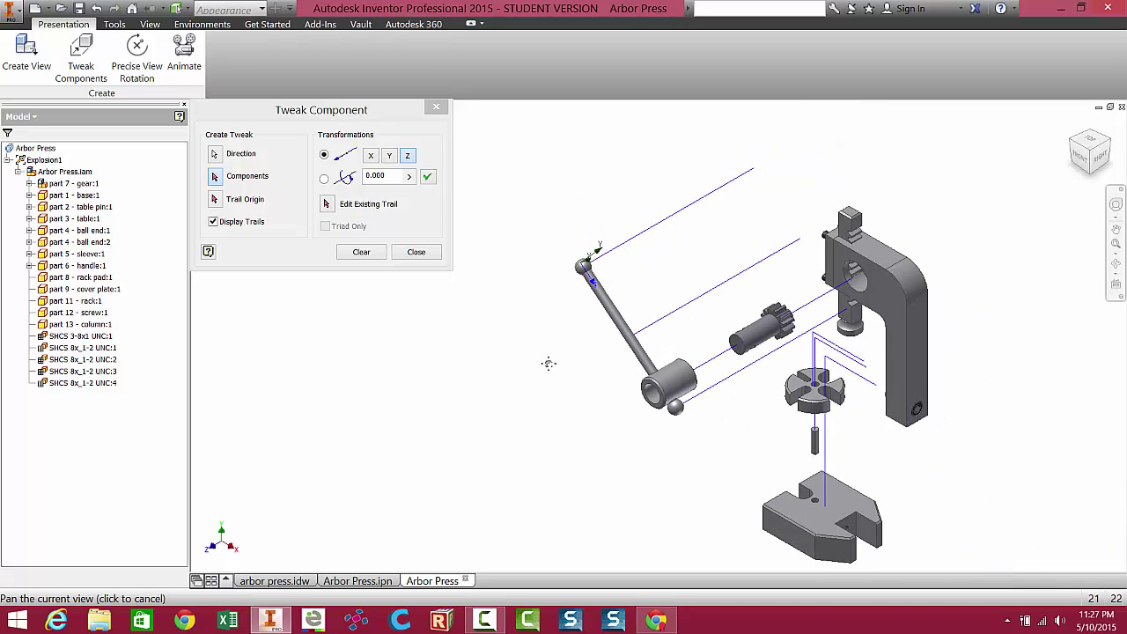
pyautogui.click(616, 337)
pyautogui.click(581, 266)
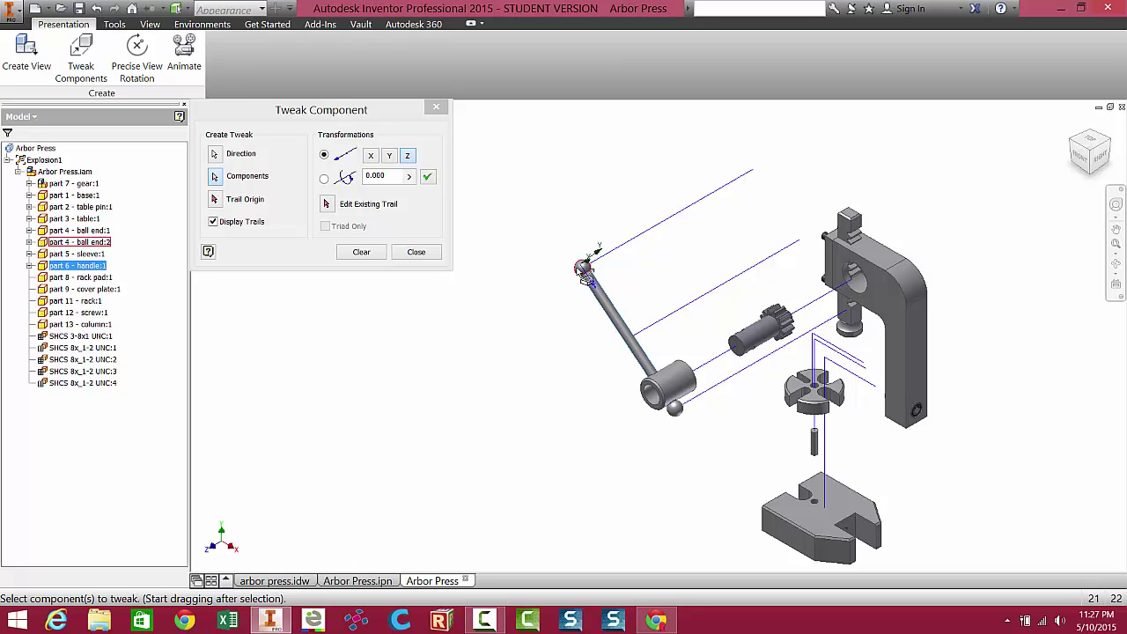
pyautogui.moveTo(576, 411); pyautogui.dragTo(538, 354)
pyautogui.moveTo(556, 353); pyautogui.dragTo(577, 386, button='middle')
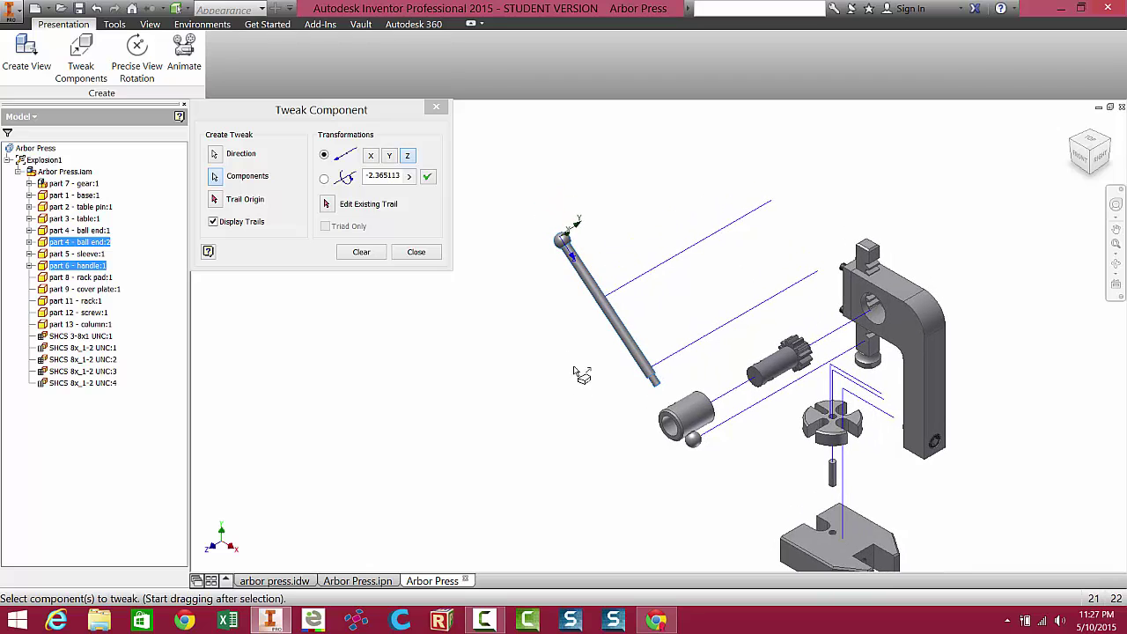
# Move only the upper ball end about -1.735 in along Z, off the handle's end, and finish the tweak
pyautogui.keyDown('ctrl'); pyautogui.click(627, 339); pyautogui.keyUp('ctrl')
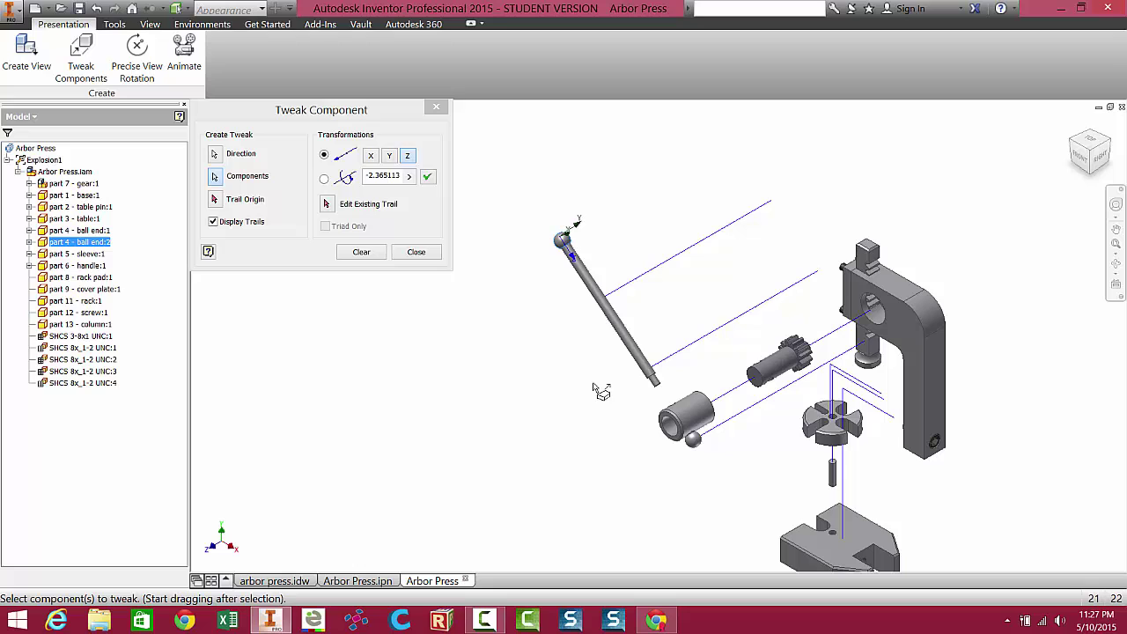
pyautogui.moveTo(600, 394); pyautogui.dragTo(566, 356)
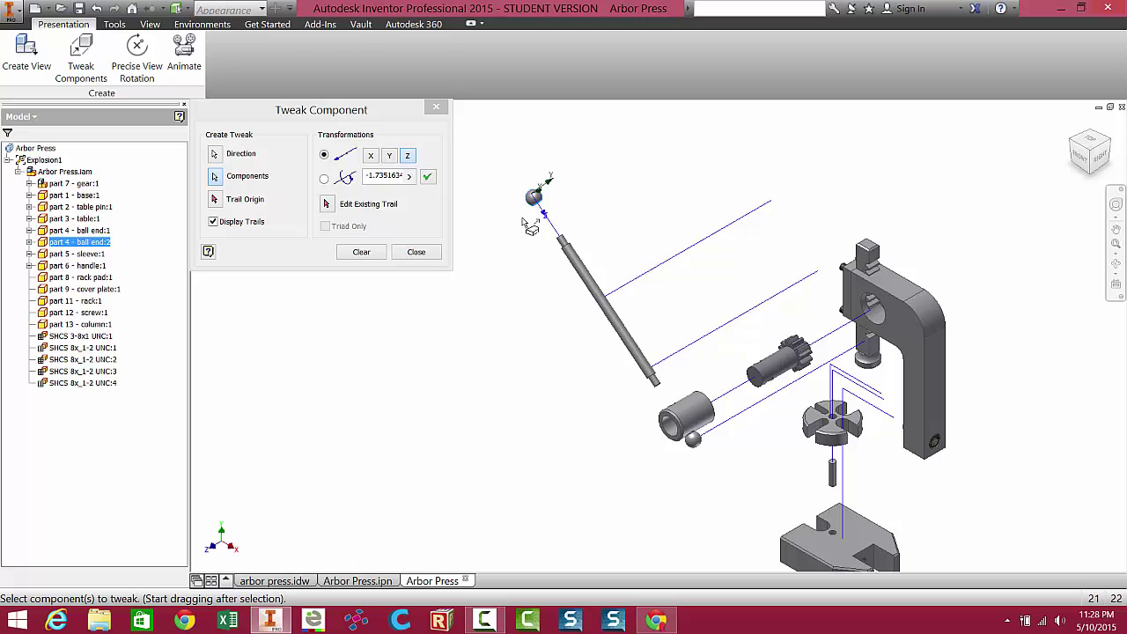
pyautogui.keyDown('ctrl'); pyautogui.click(693, 439); pyautogui.keyUp('ctrl')
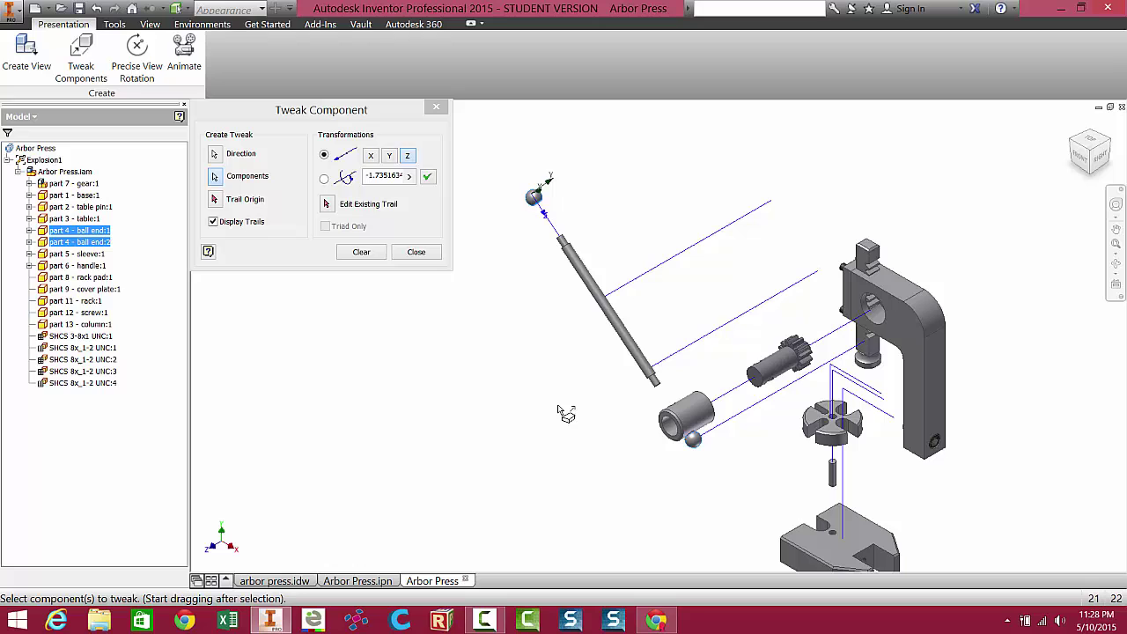
pyautogui.moveTo(566, 414)
pyautogui.mouseDown()
pyautogui.moveTo(579, 441)
pyautogui.moveTo(553, 416)
pyautogui.mouseUp()
pyautogui.click(422, 255)
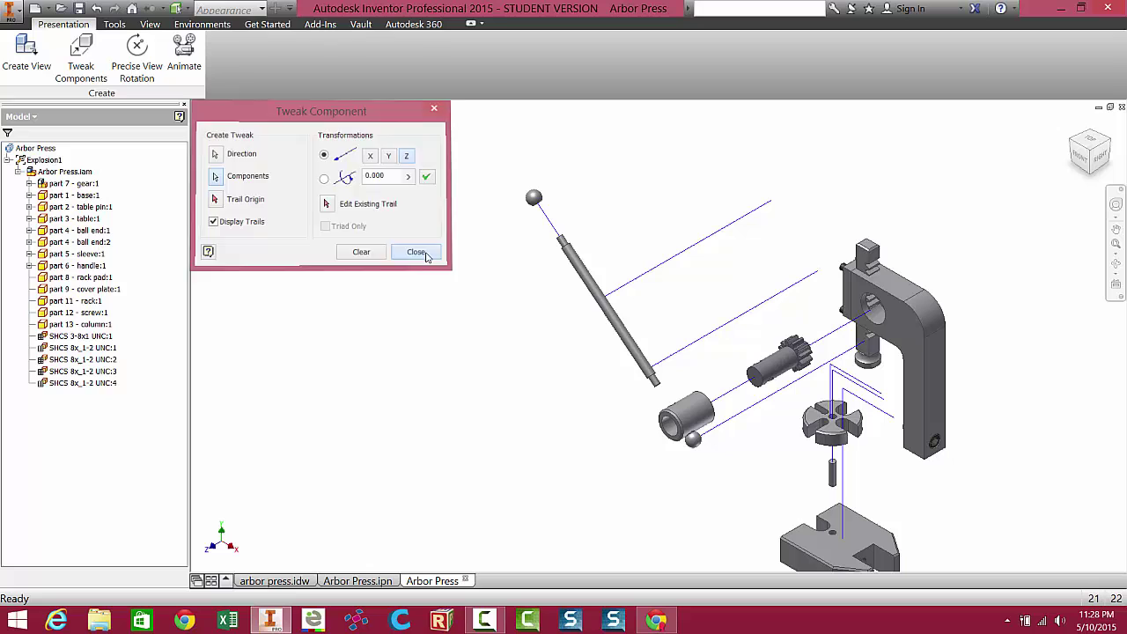
# Tweak the lower ball end about 1.539 in along Z, taking the direction from the handle, and finish the tweak
pyautogui.click(83, 55)
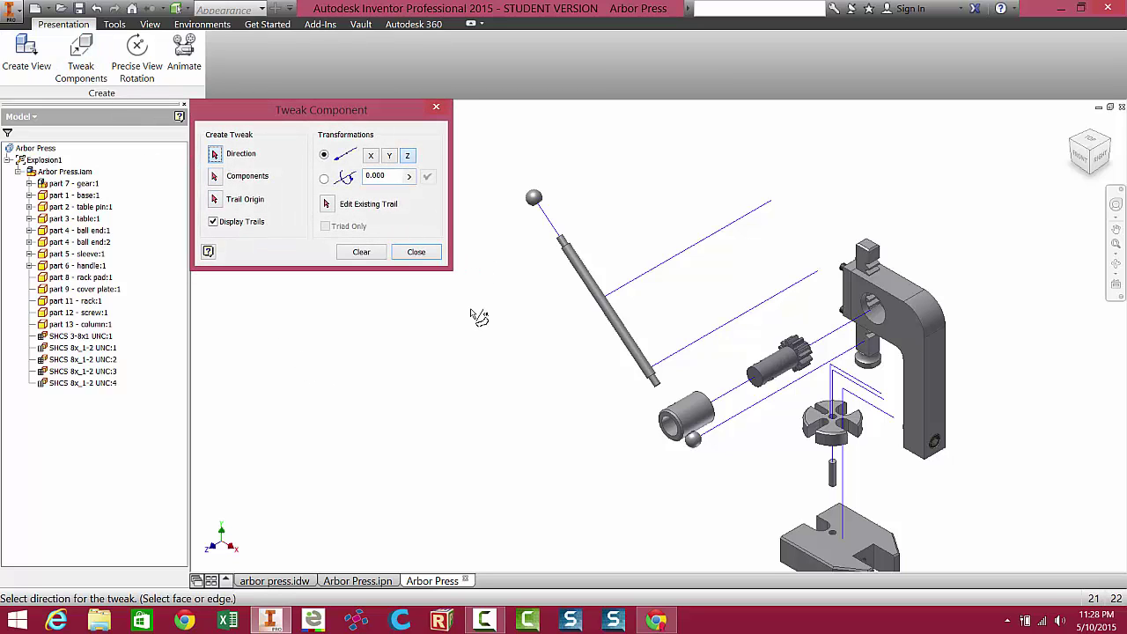
pyautogui.click(623, 338)
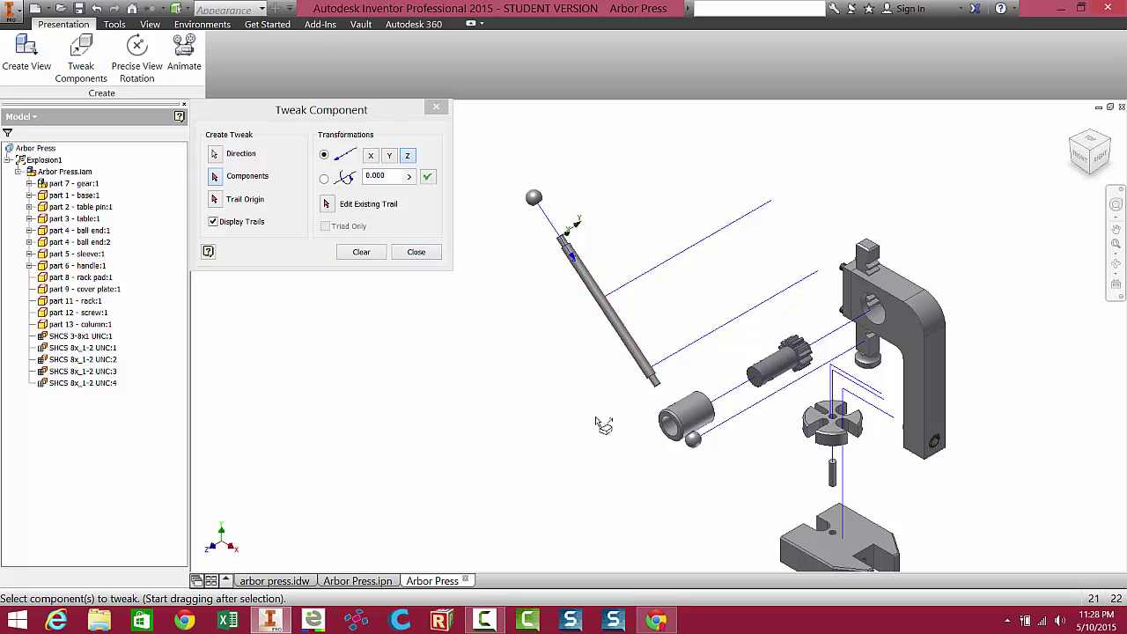
pyautogui.click(694, 439)
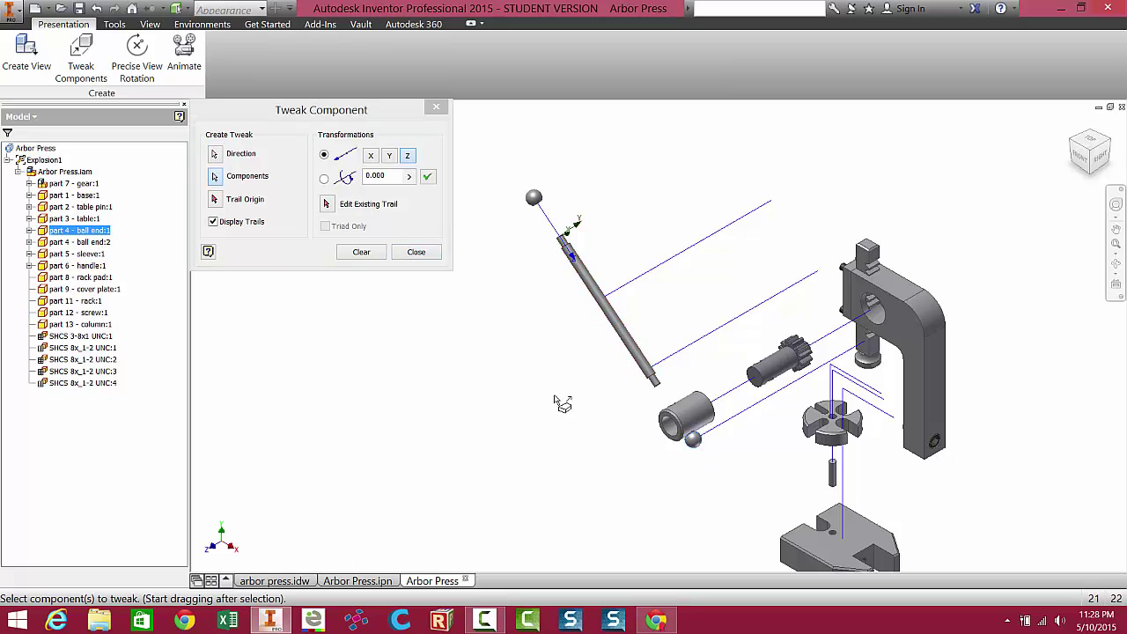
pyautogui.moveTo(562, 402); pyautogui.dragTo(579, 433)
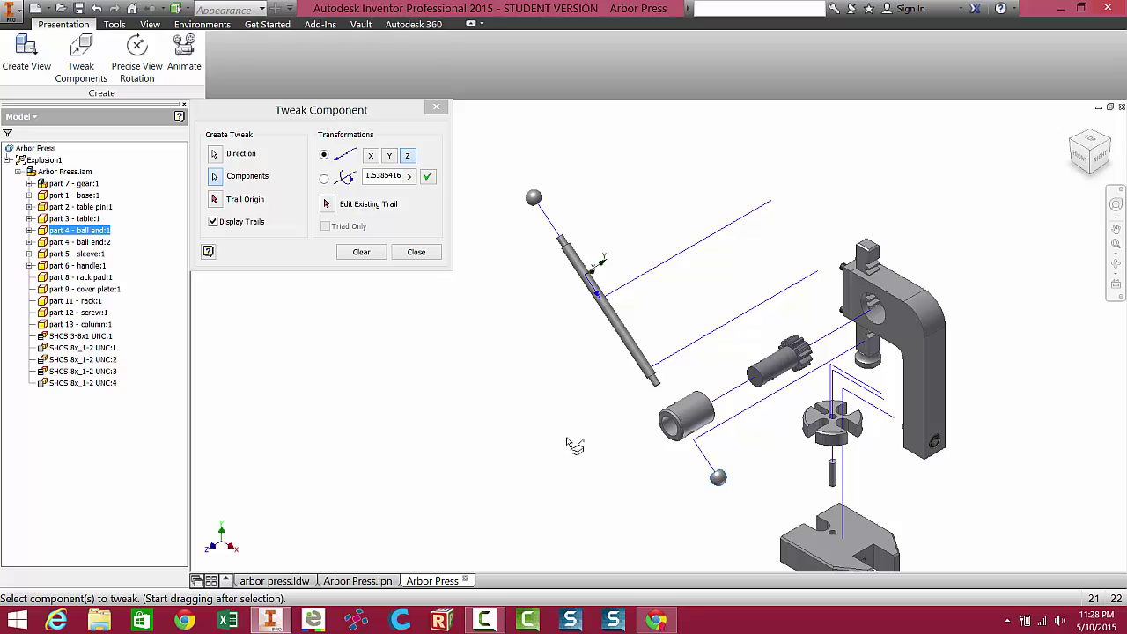
pyautogui.moveTo(599, 452); pyautogui.dragTo(538, 360, button='middle')
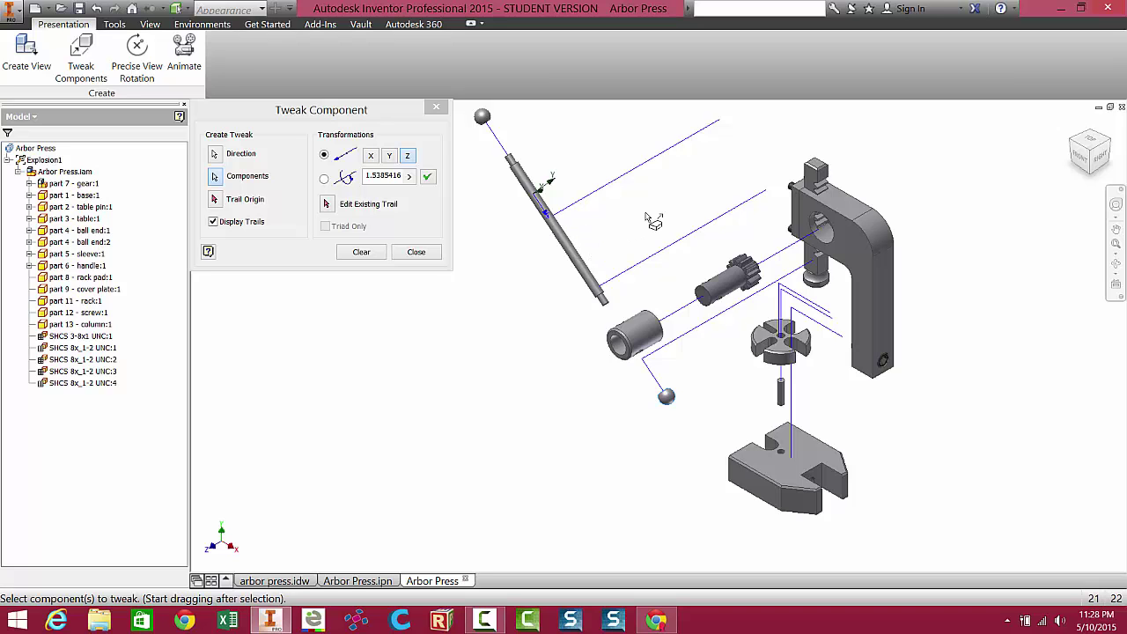
pyautogui.moveTo(653, 220); pyautogui.dragTo(644, 279, button='middle')
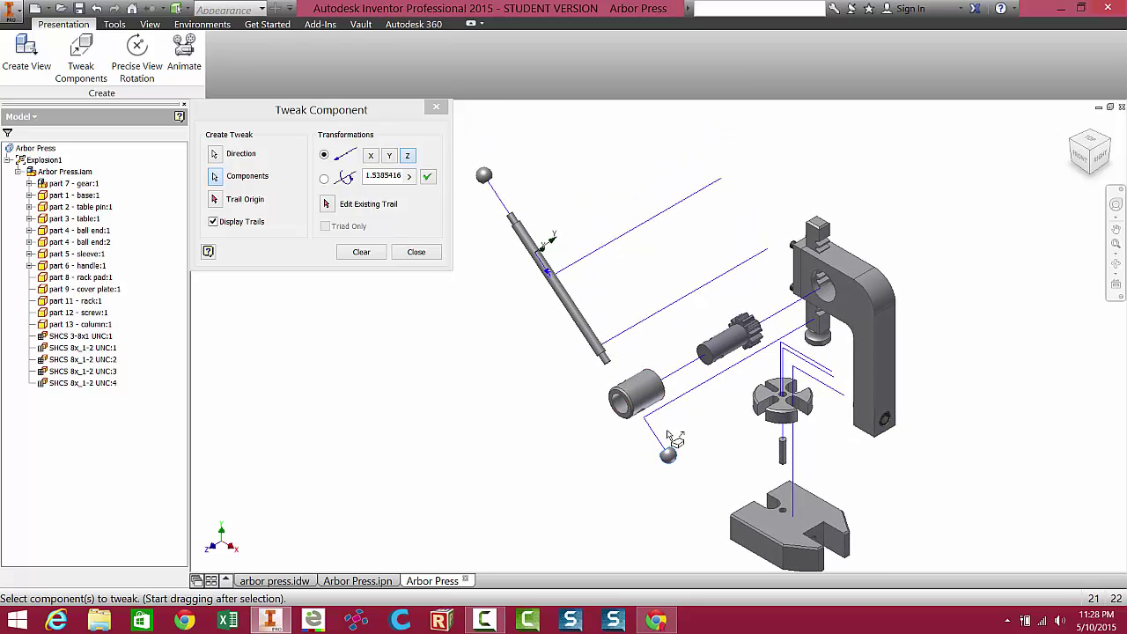
pyautogui.click(415, 253)
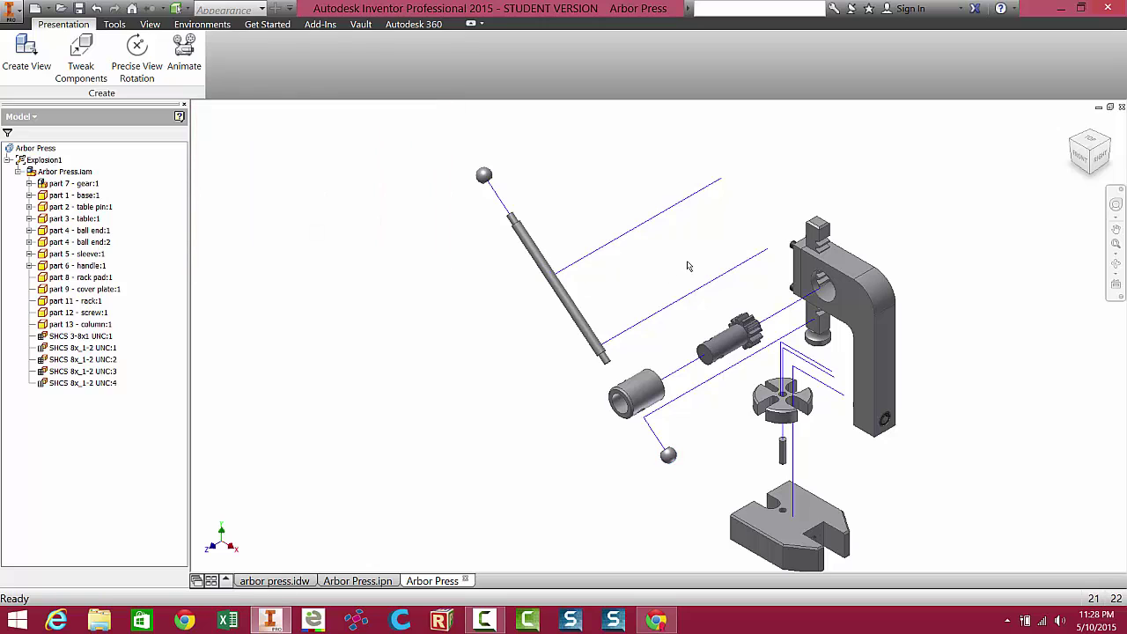
pyautogui.moveTo(689, 266); pyautogui.dragTo(547, 266, button='middle')
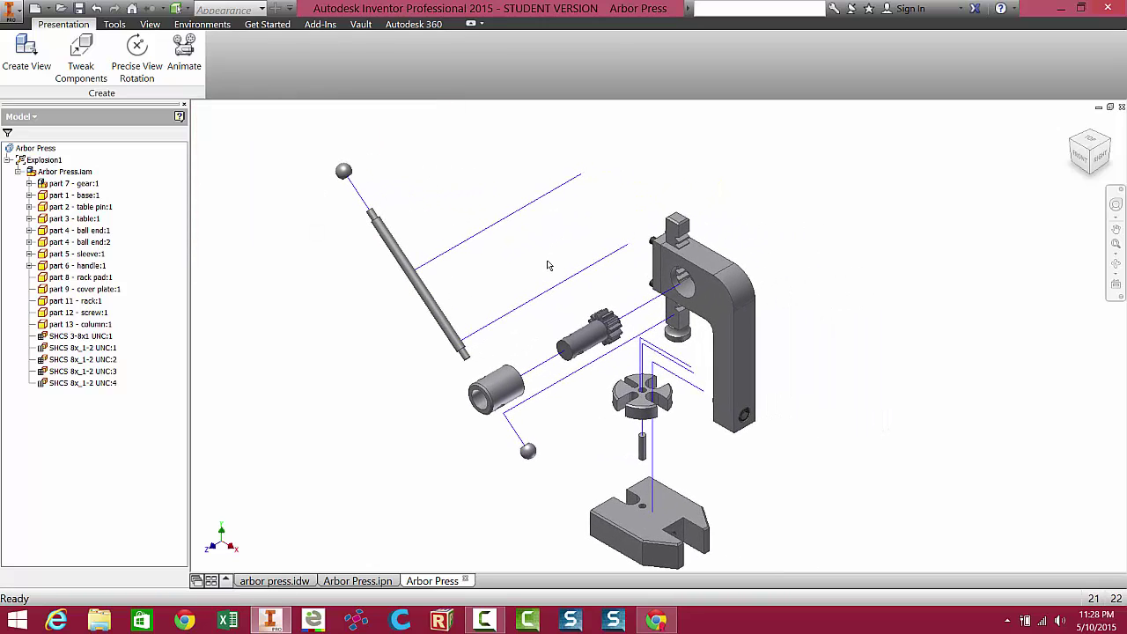
# Check the exploded view drawing and start a tweak that takes its direction from the column's long upper edge
pyautogui.click(303, 578)
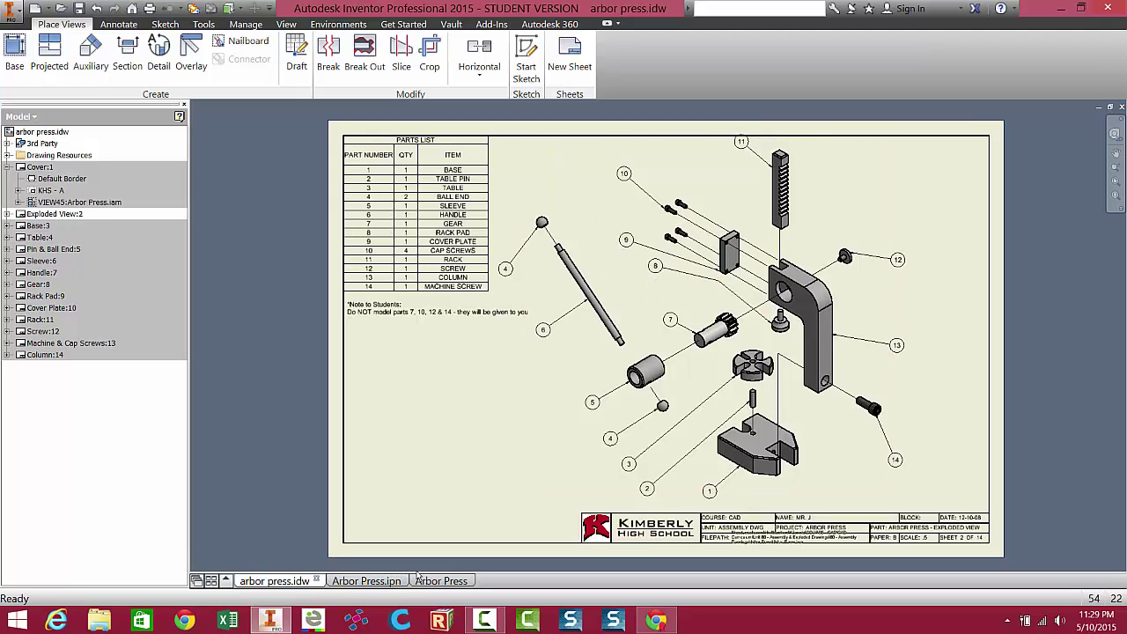
pyautogui.click(442, 580)
pyautogui.scroll(4, 650, 282)
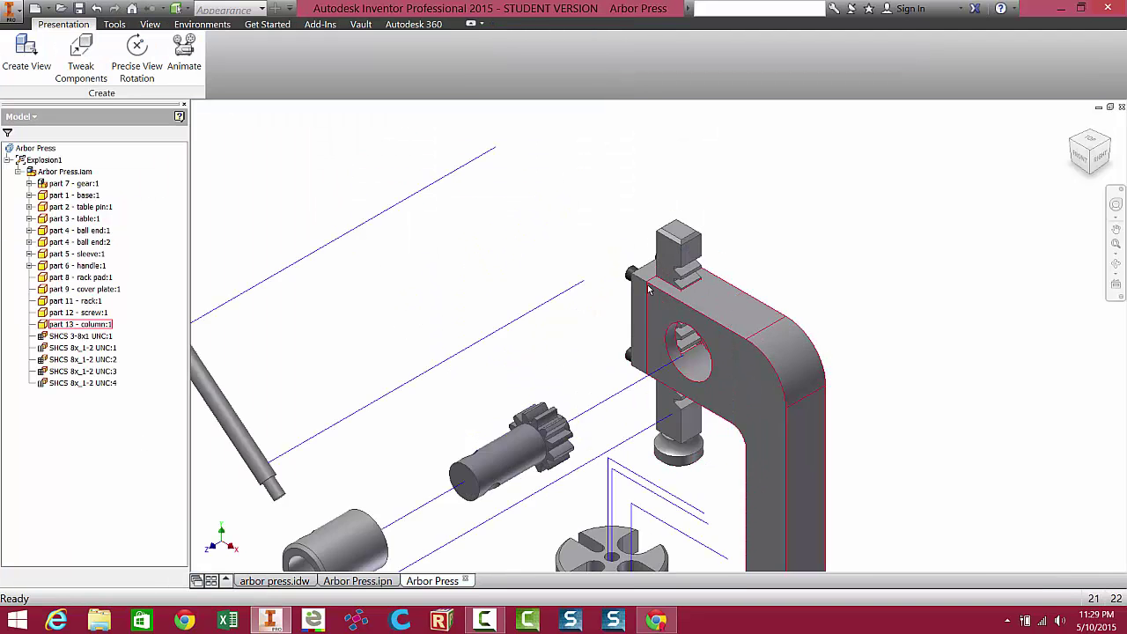
pyautogui.click(82, 54)
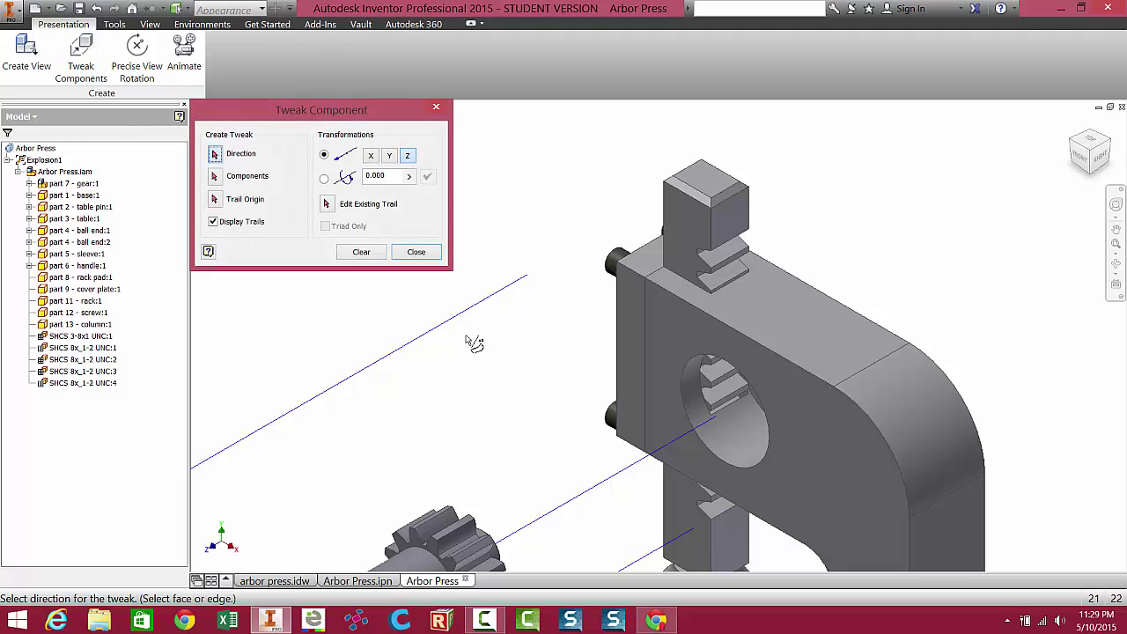
pyautogui.moveTo(604, 322); pyautogui.dragTo(730, 384, button='middle')
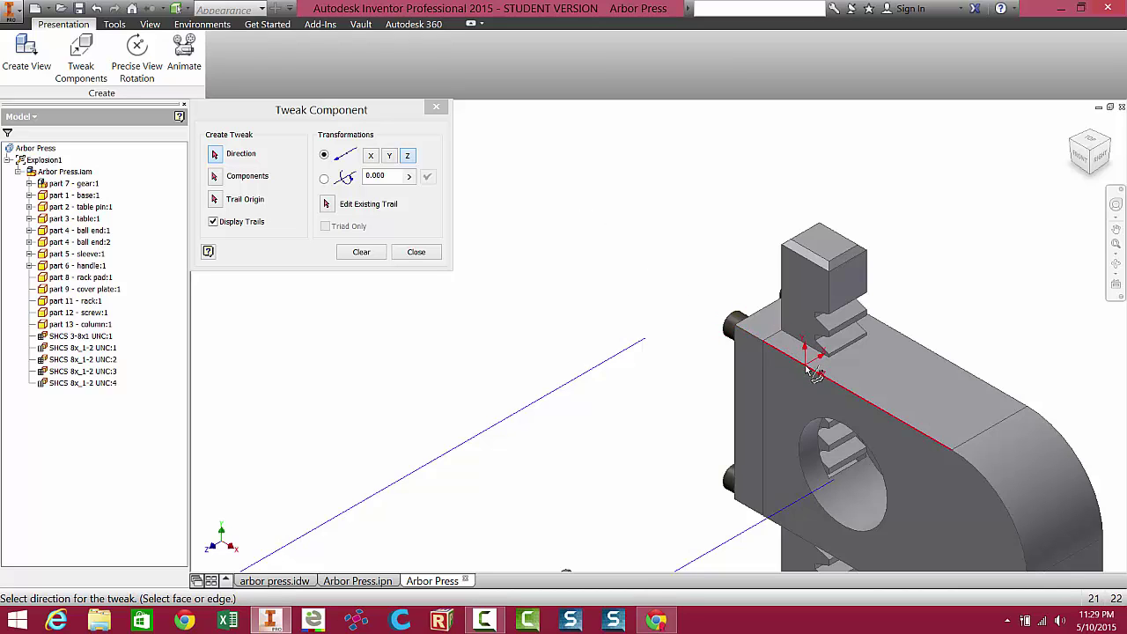
pyautogui.click(815, 374)
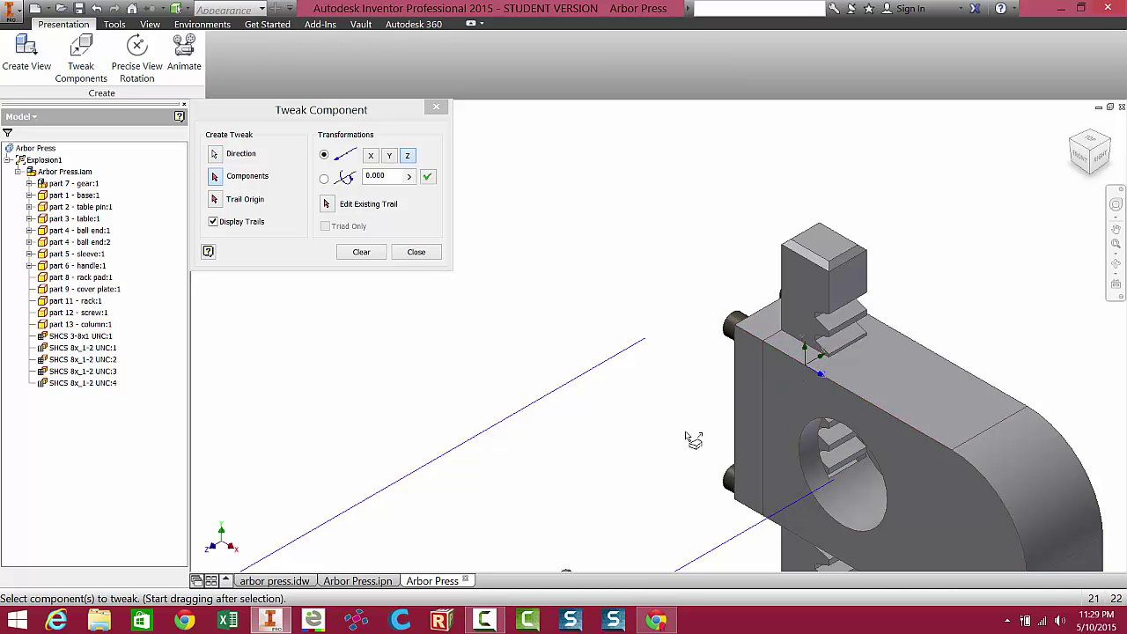
# Select the cover plate and all four of its cap screws as the components to tweak
pyautogui.click(755, 404)
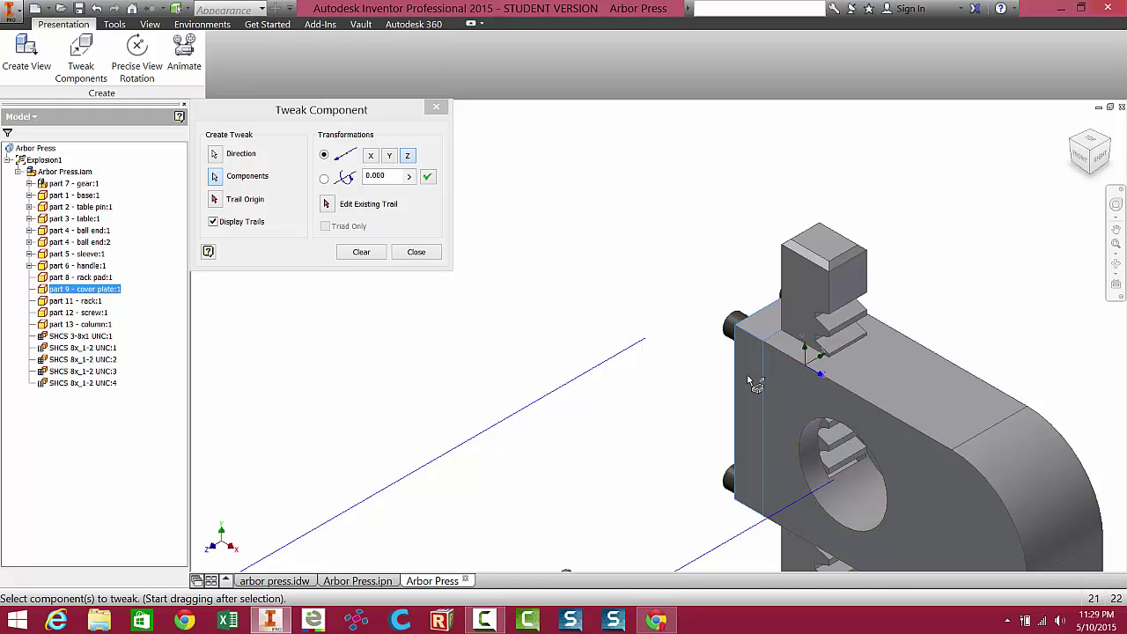
pyautogui.click(736, 320)
pyautogui.click(733, 481)
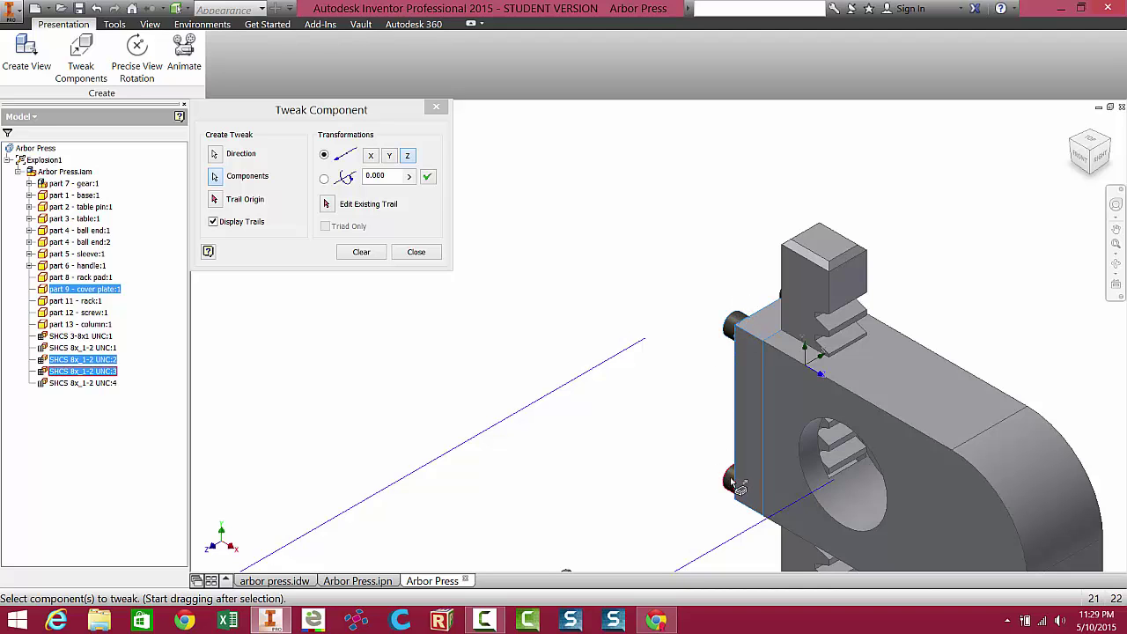
pyautogui.press('F4')
pyautogui.moveTo(742, 490); pyautogui.dragTo(670, 282)
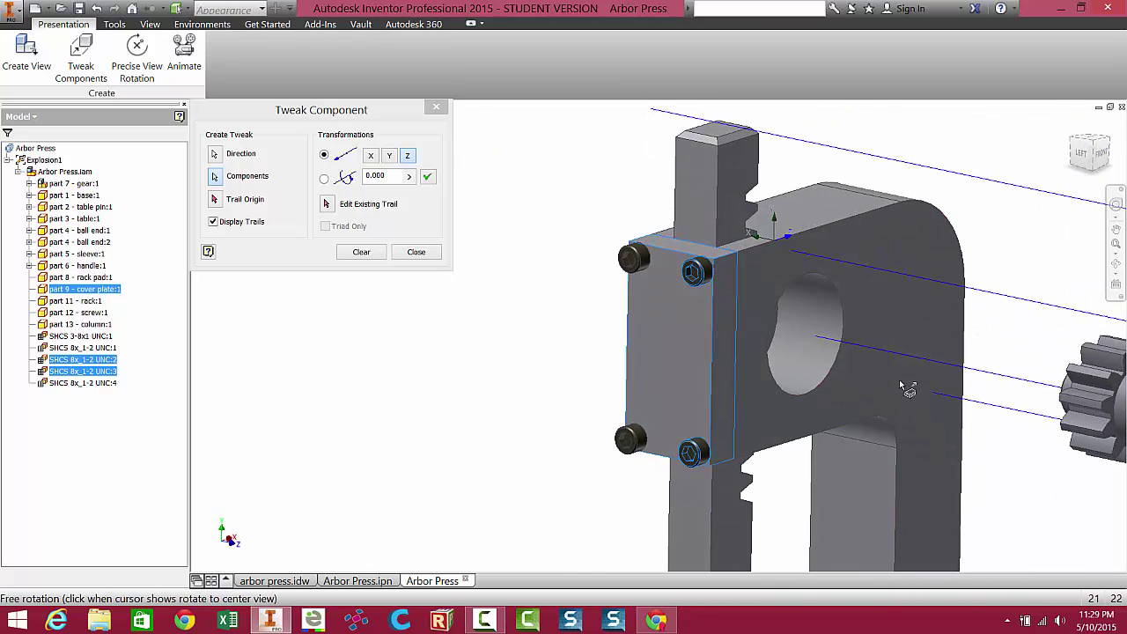
pyautogui.click(632, 258)
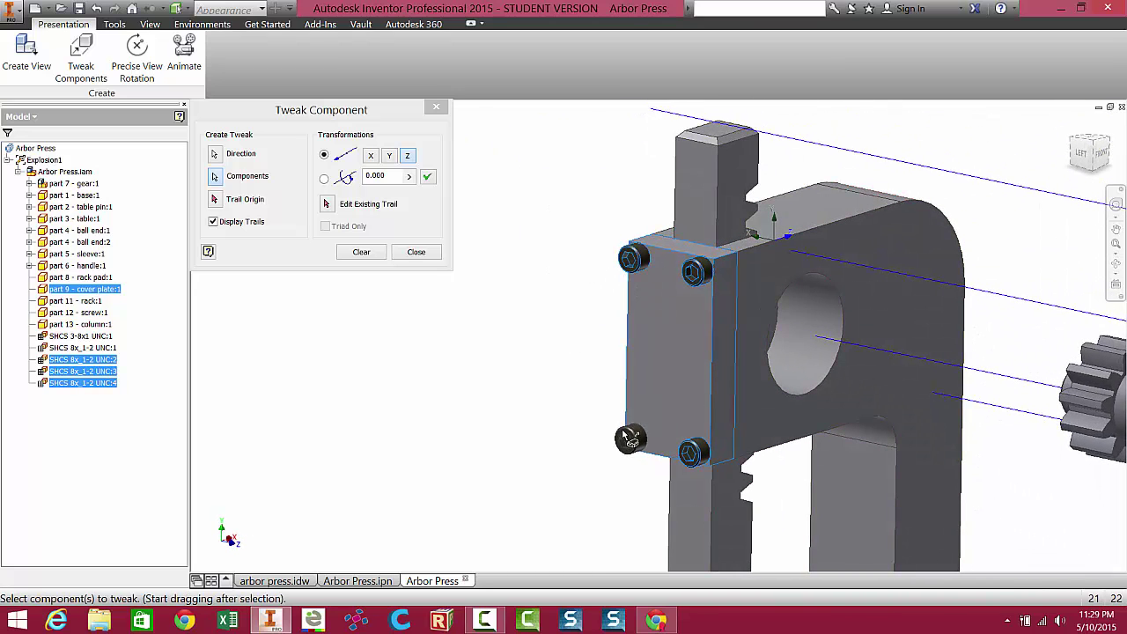
pyautogui.click(631, 439)
# Restore the isometric view and move the cover plate and its four cap screws about -2.226 in along Z, away from the column
pyautogui.press('F4')
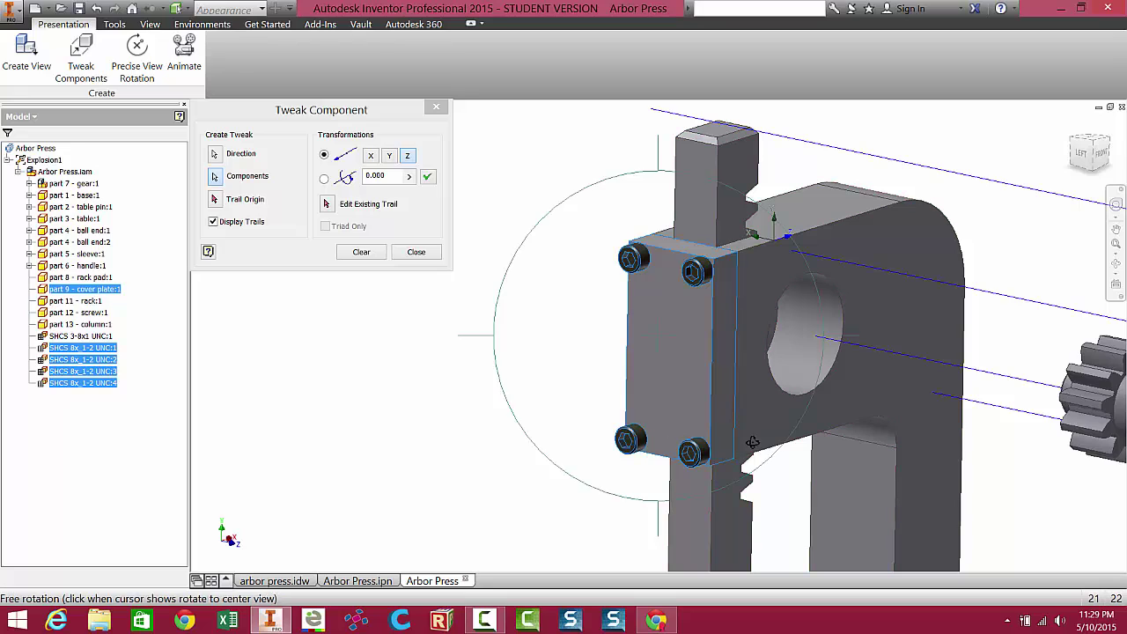
pyautogui.moveTo(625, 421); pyautogui.dragTo(521, 487)
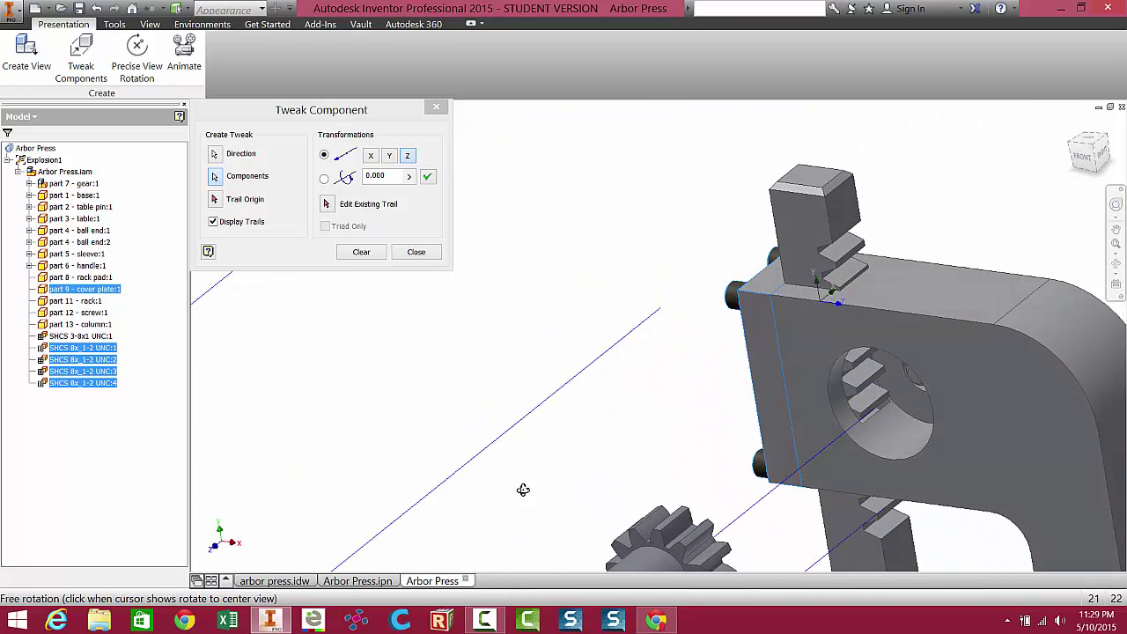
pyautogui.press('Escape')
pyautogui.click(1098, 152)
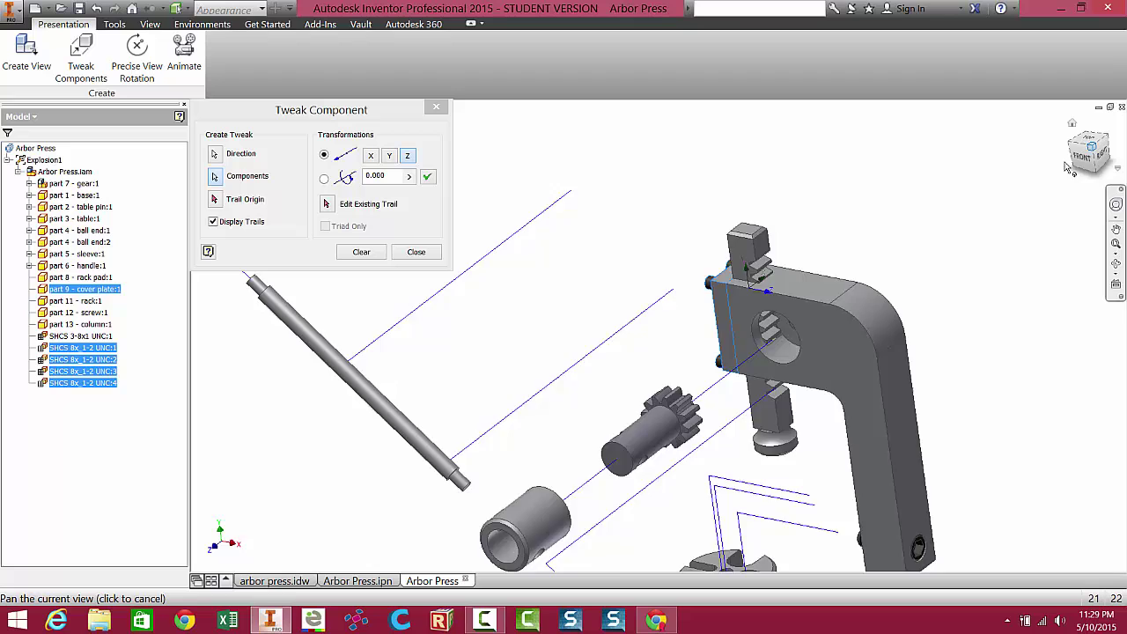
pyautogui.scroll(-5, 696, 295)
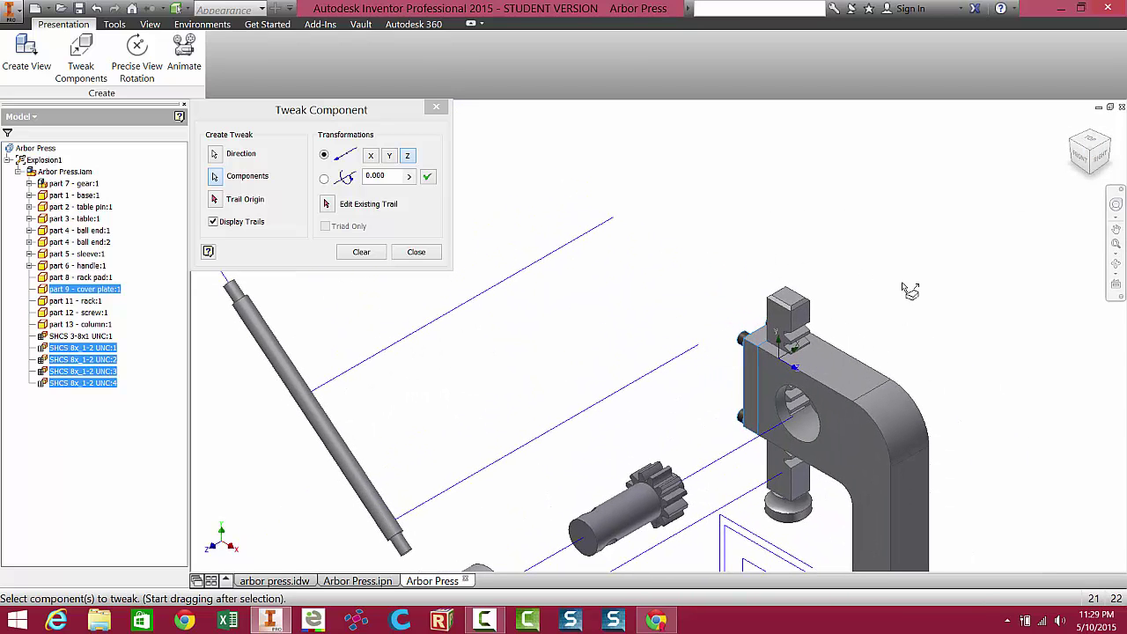
pyautogui.moveTo(959, 299); pyautogui.dragTo(845, 240)
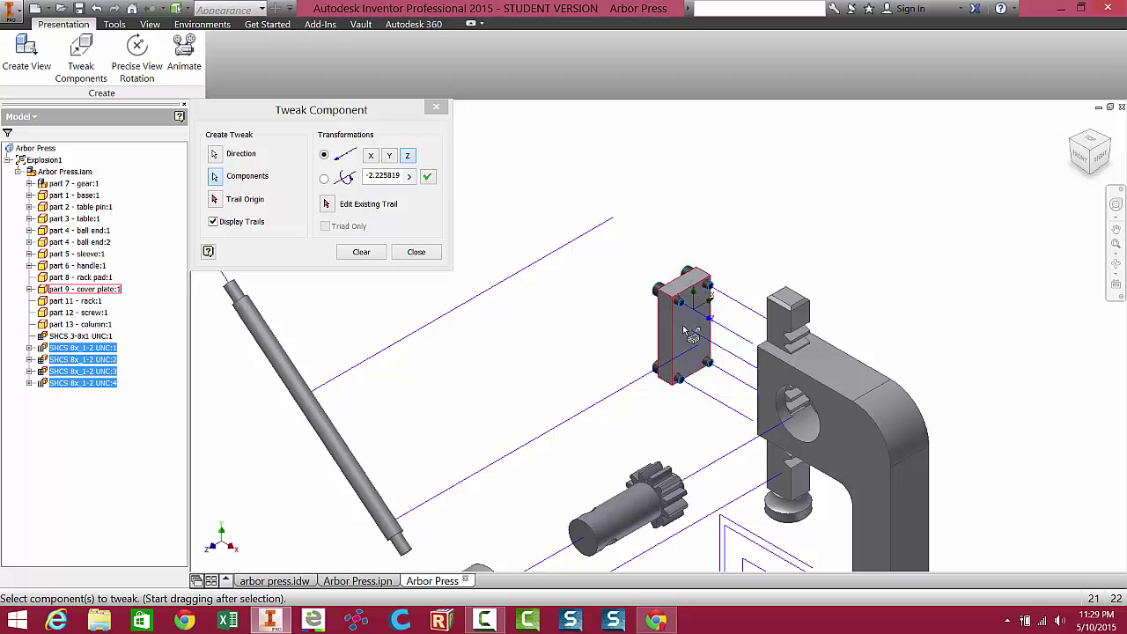
# Move only the four cap screws about -2.875 in along Z, out of the cover plate, and finish the tweak
pyautogui.moveTo(879, 260); pyautogui.dragTo(737, 212)
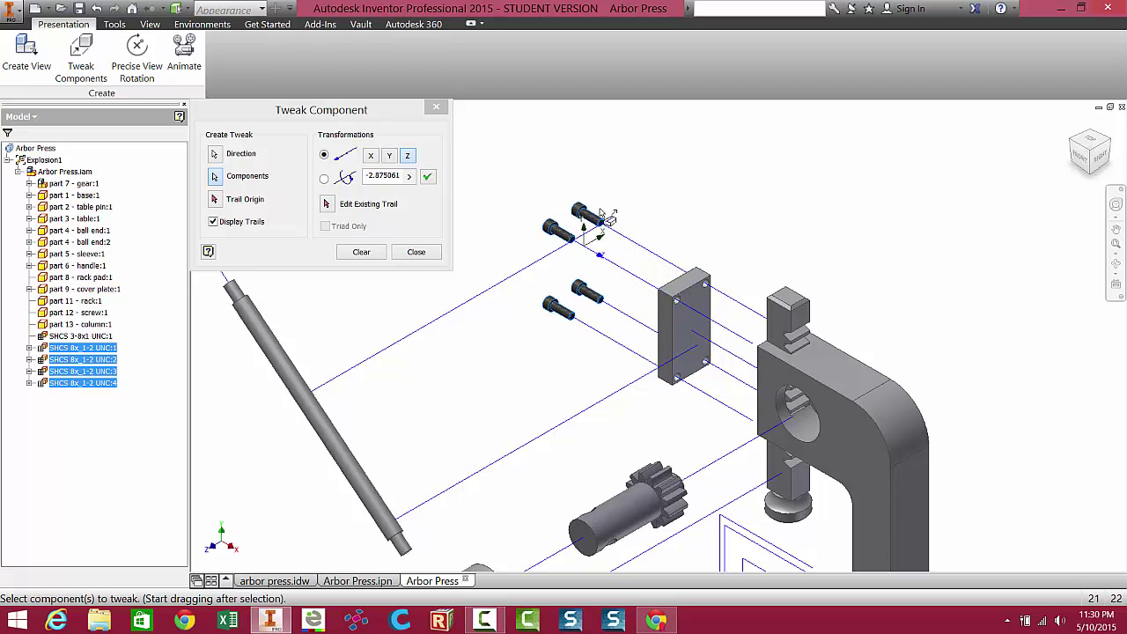
pyautogui.click(416, 253)
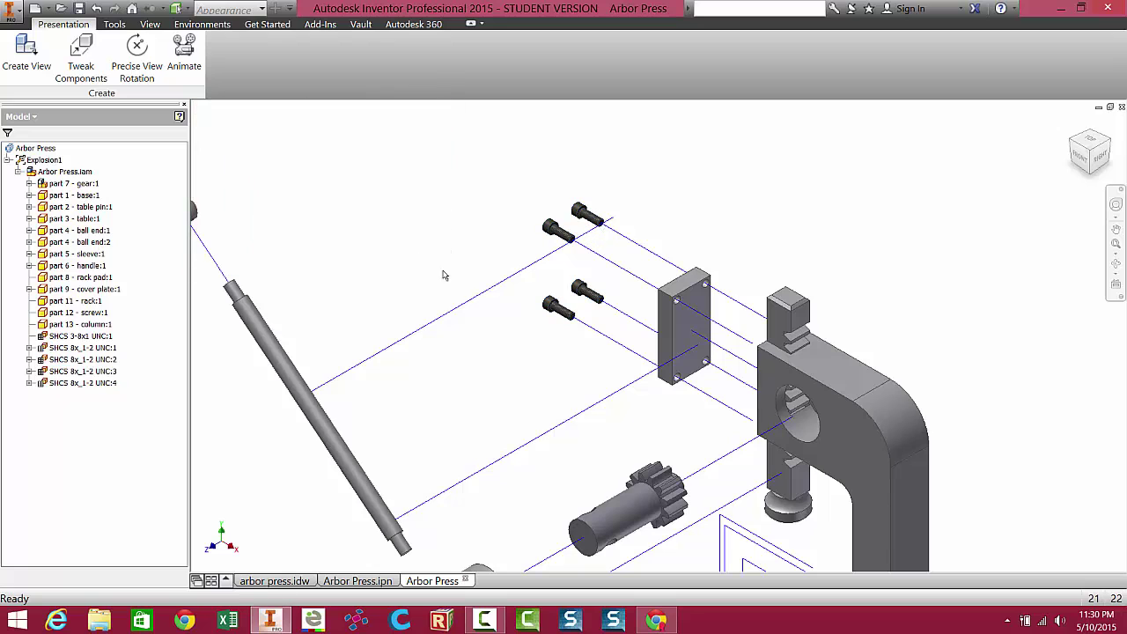
pyautogui.scroll(3, 547, 341)
pyautogui.moveTo(555, 352); pyautogui.dragTo(483, 364, button='middle')
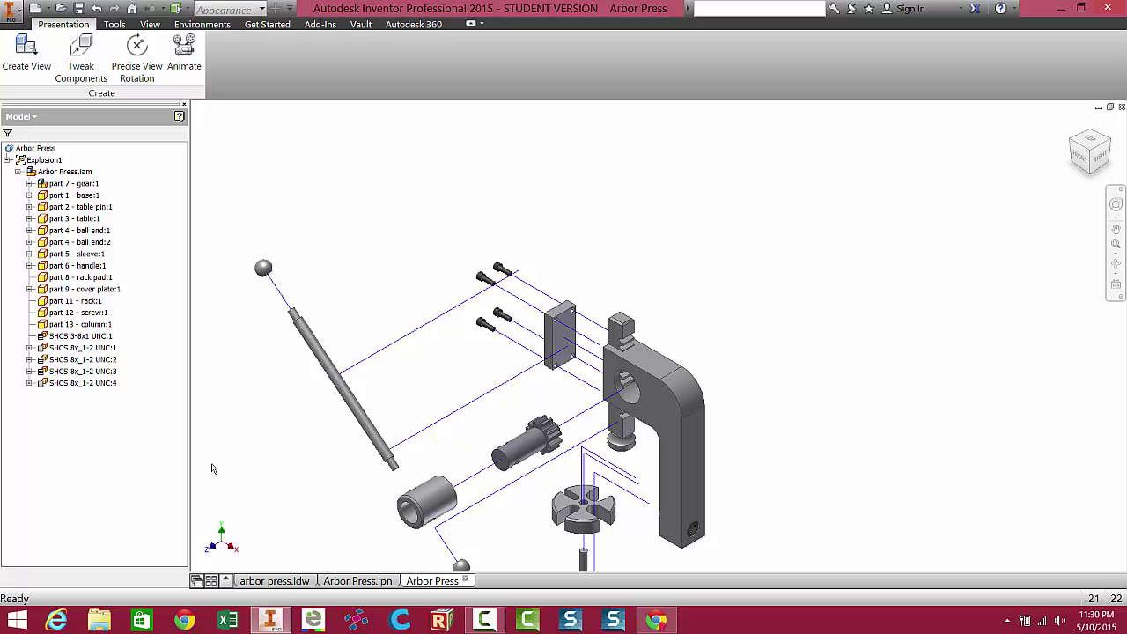
# Check the exploded view drawing, tweak the rack about 4.914 in along Z, upward out of the column, using the column's vertical edge as direction, and finish
pyautogui.click(269, 581)
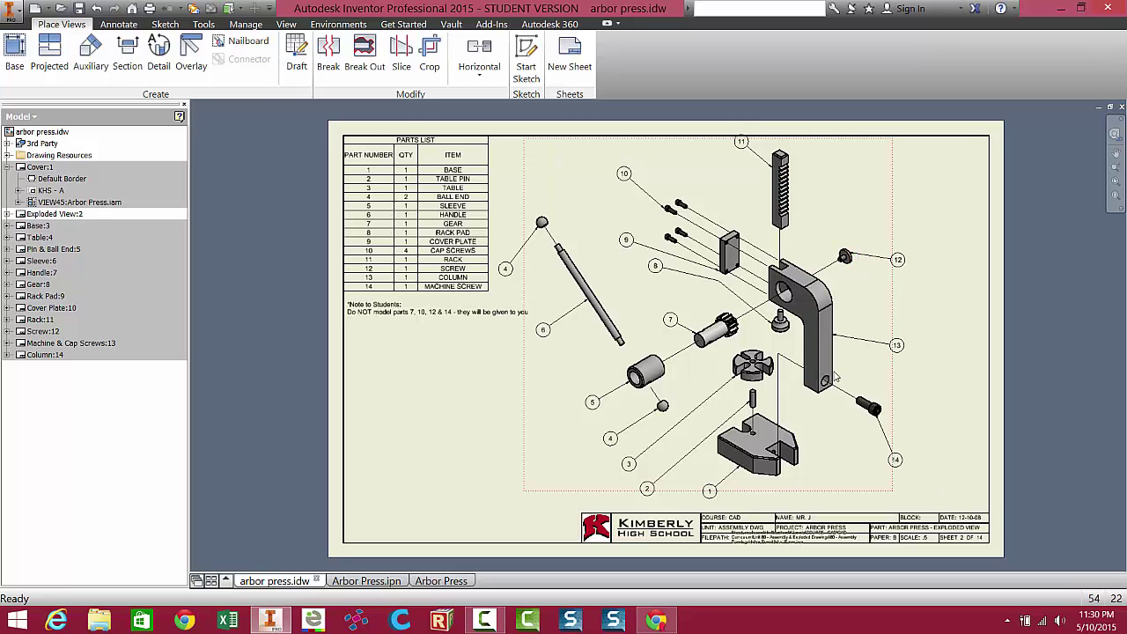
pyautogui.click(440, 581)
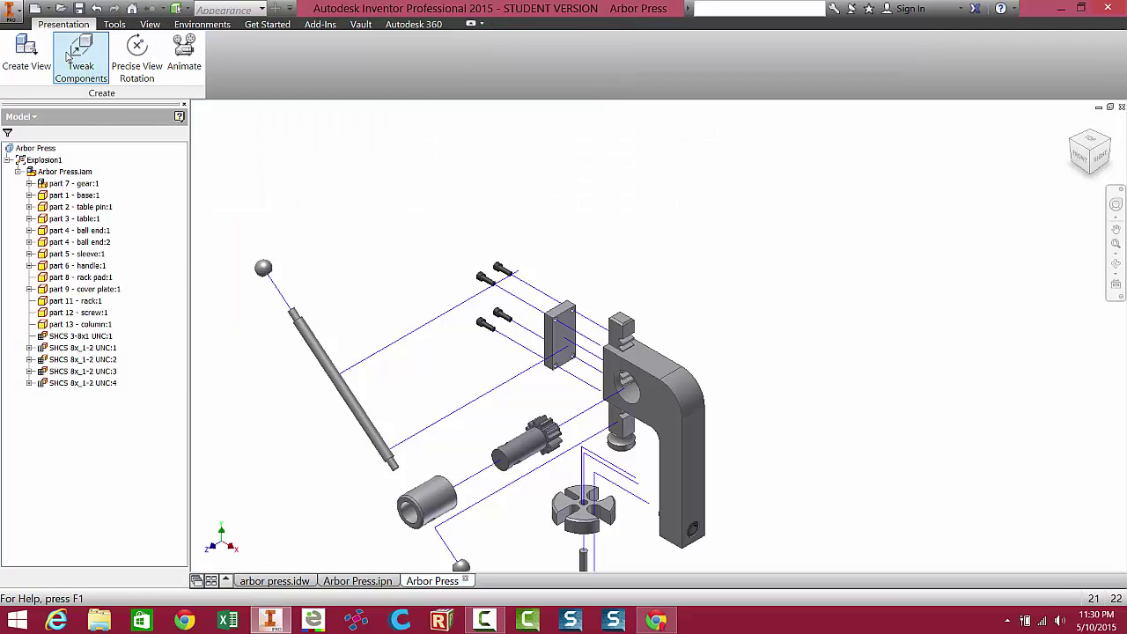
pyautogui.scroll(5, 639, 370)
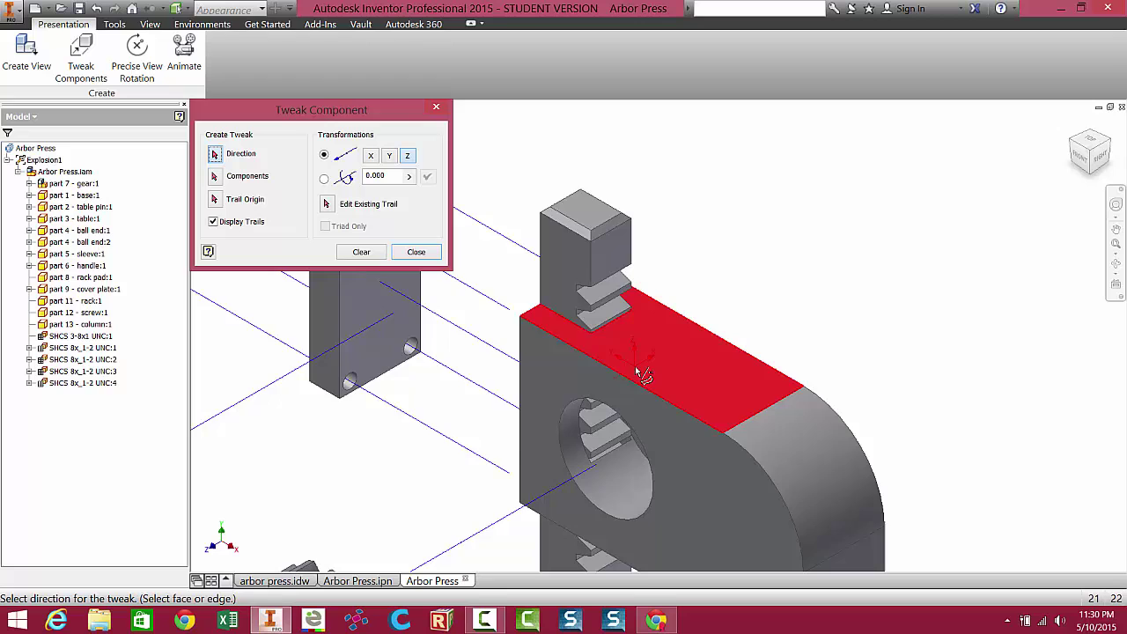
pyautogui.moveTo(696, 449); pyautogui.dragTo(667, 284, button='middle')
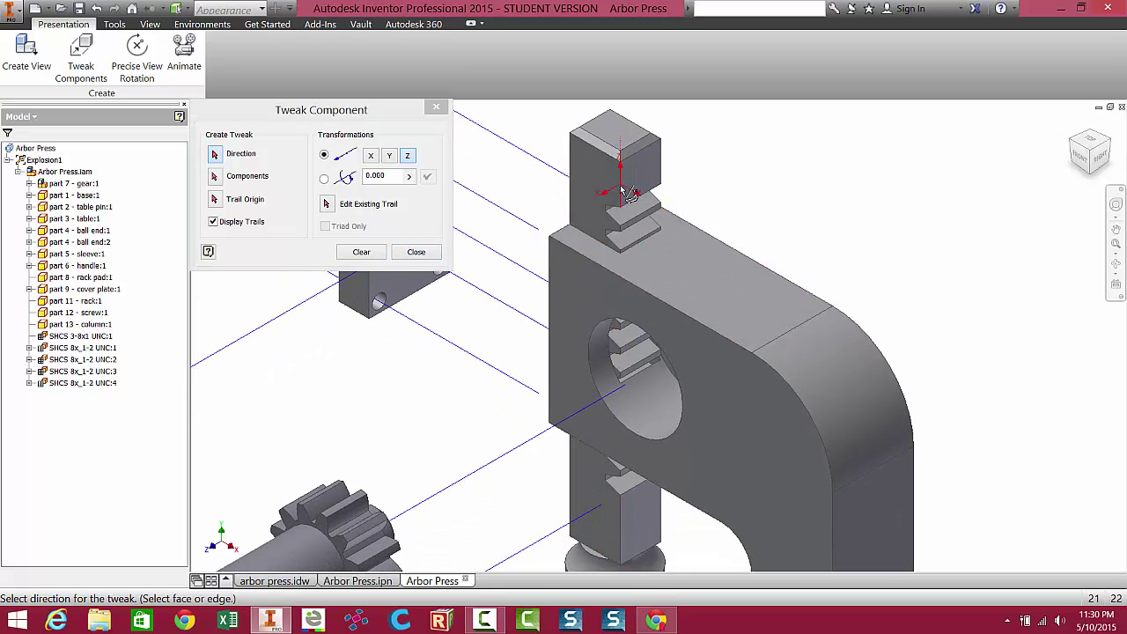
pyautogui.click(558, 284)
pyautogui.scroll(-8, 556, 282)
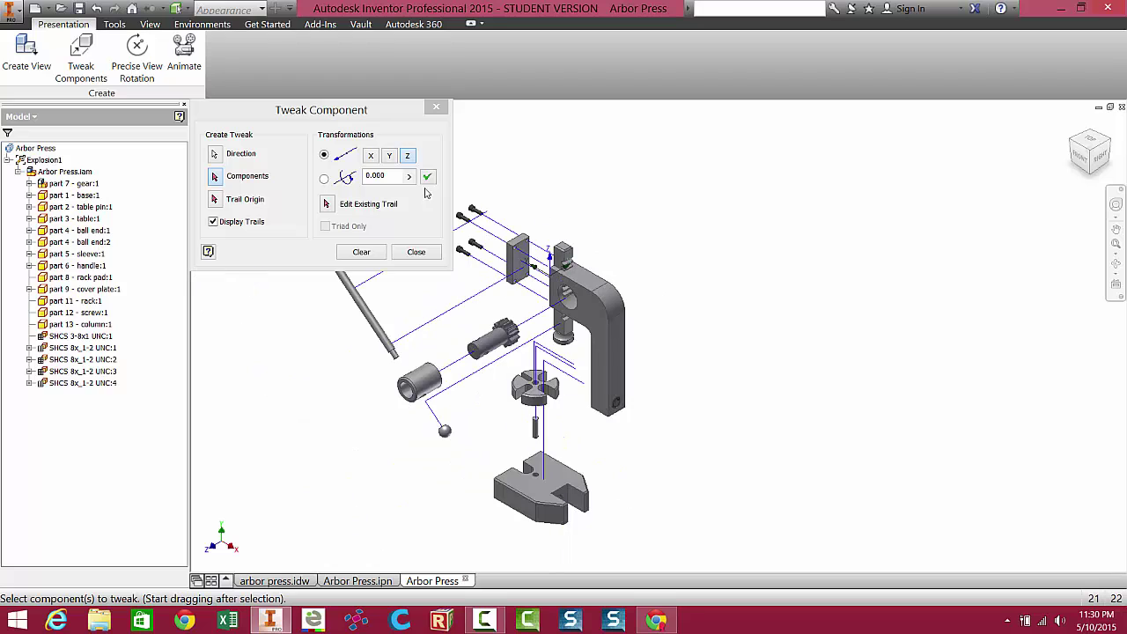
pyautogui.click(565, 257)
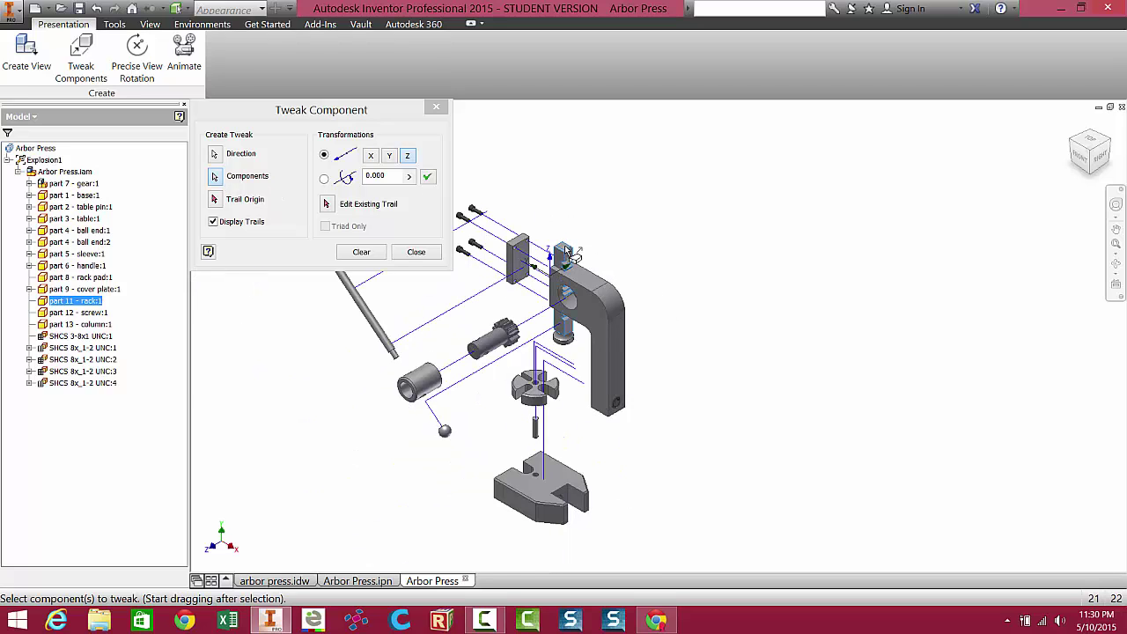
pyautogui.scroll(3, 564, 257)
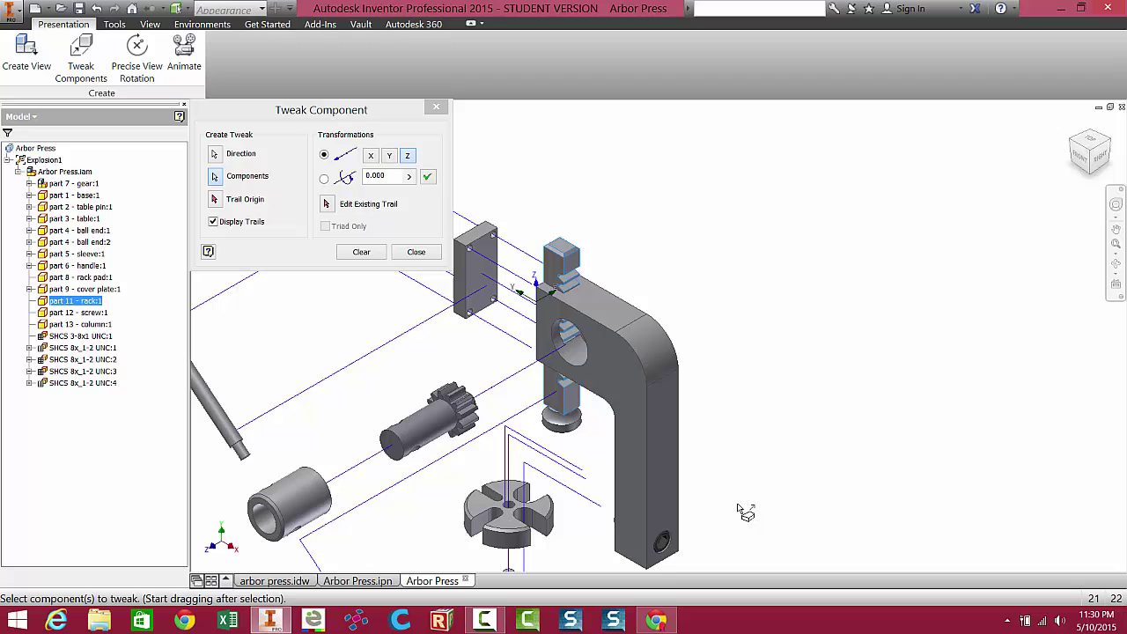
pyautogui.moveTo(748, 519); pyautogui.dragTo(731, 303)
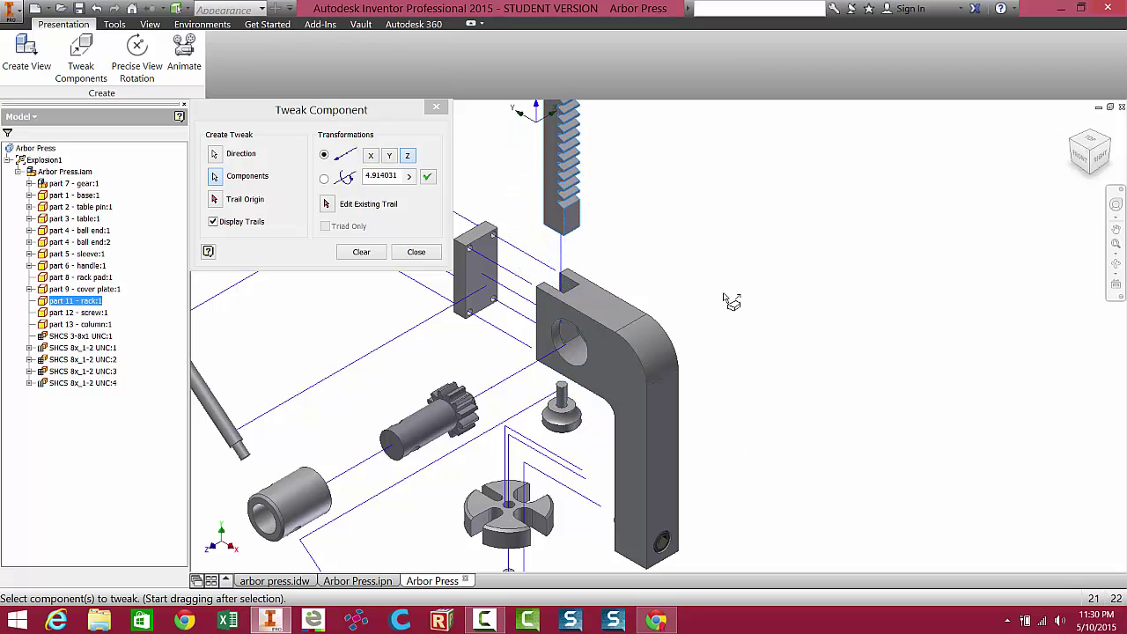
pyautogui.click(417, 253)
# Tweak the part 12 screw about -2.951 in along Z, out of the column's side, using the edge across the column's top as direction, and finish
pyautogui.click(81, 60)
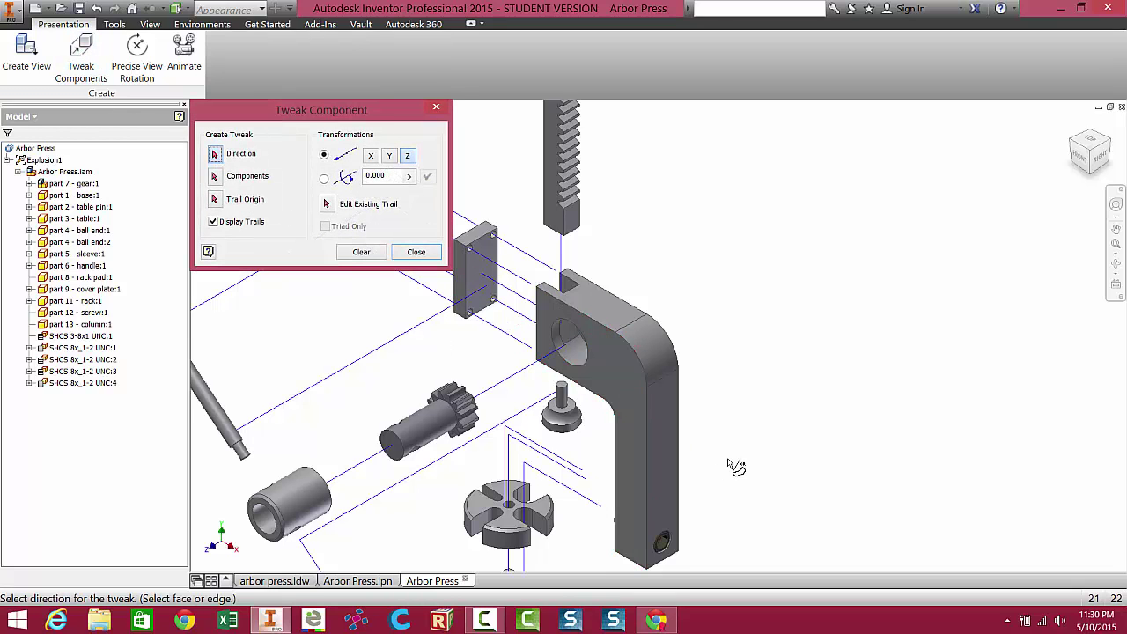
pyautogui.moveTo(738, 465); pyautogui.dragTo(498, 423, button='middle')
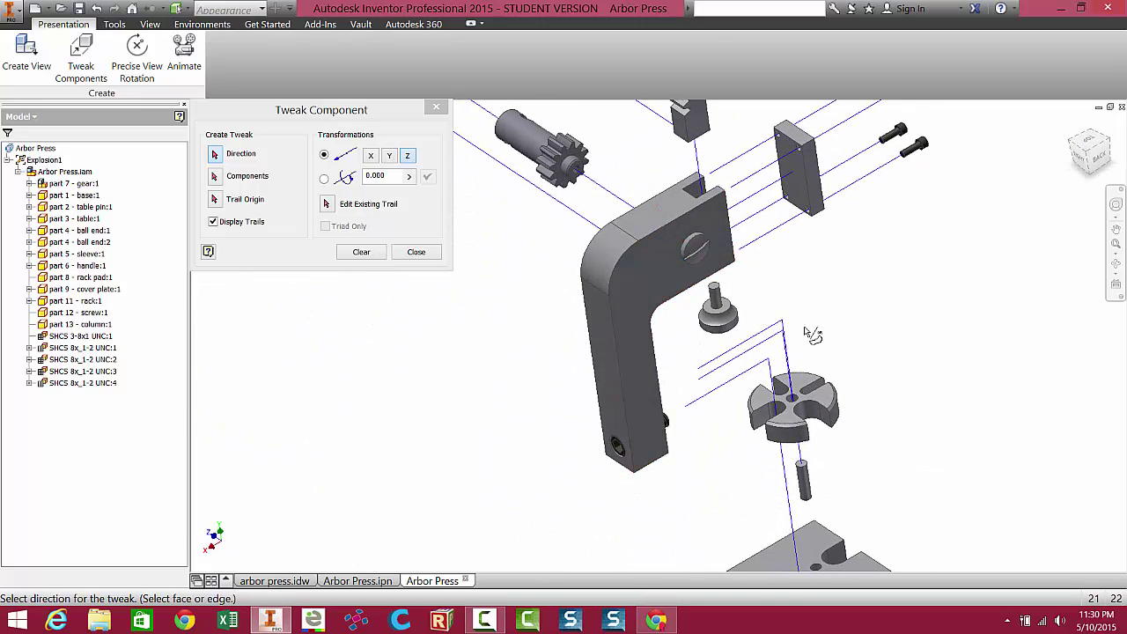
pyautogui.click(636, 236)
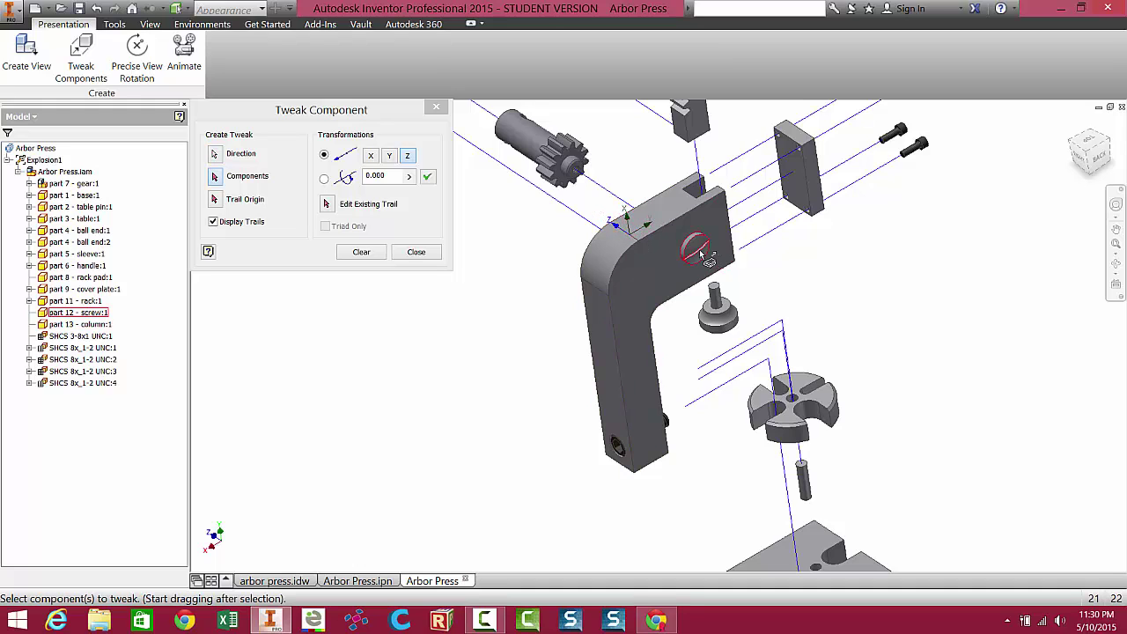
pyautogui.click(702, 253)
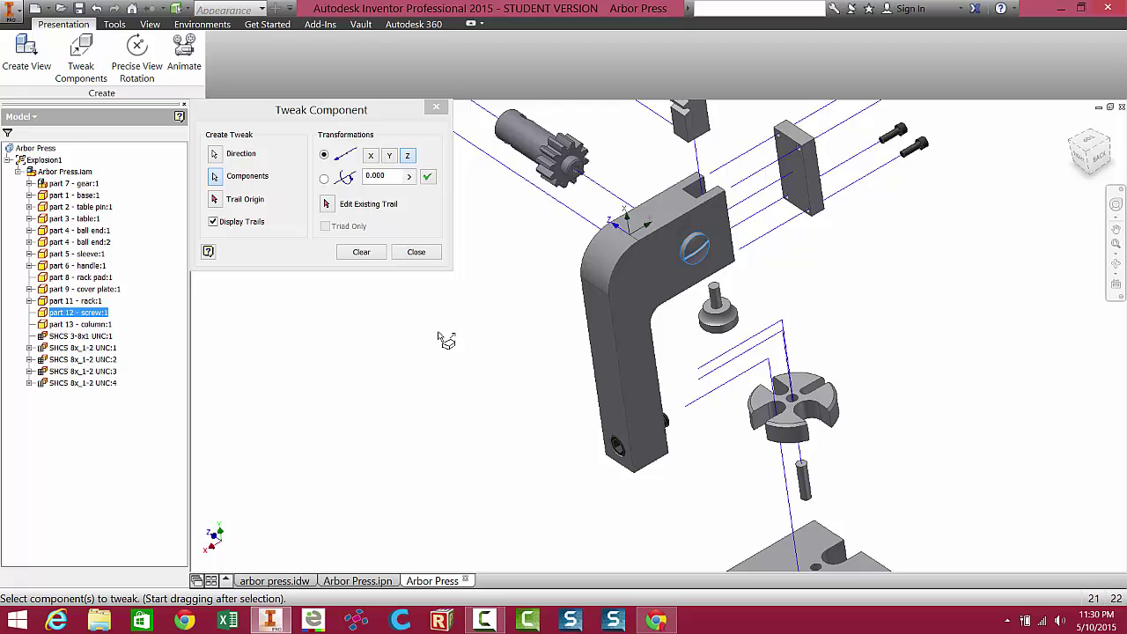
pyautogui.press('F4')
pyautogui.moveTo(447, 340); pyautogui.dragTo(880, 370)
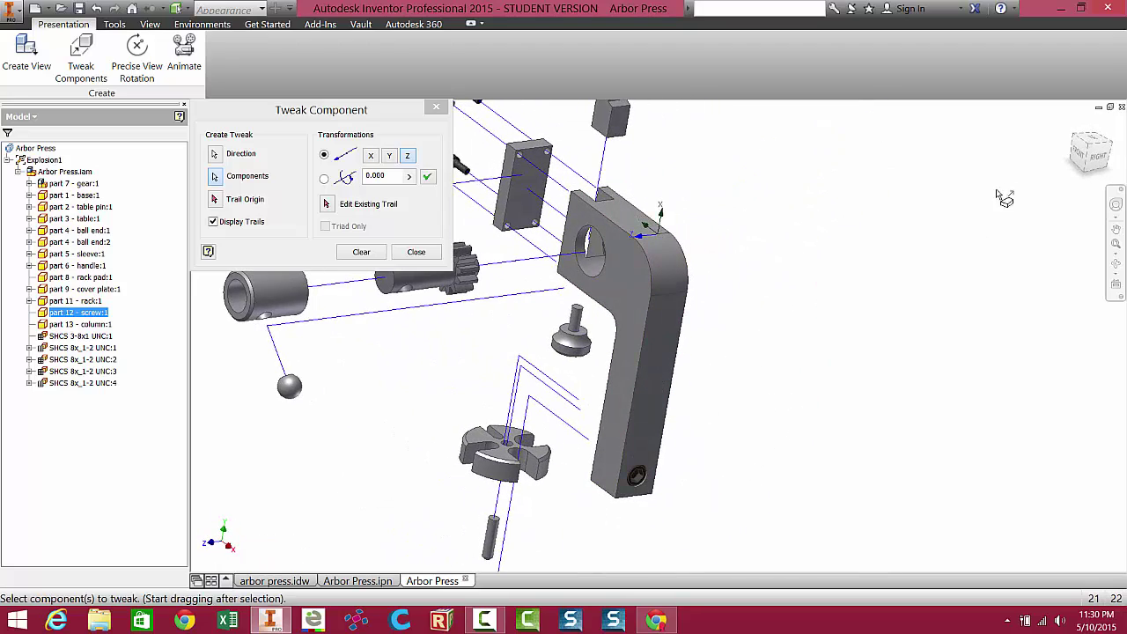
pyautogui.click(1080, 151)
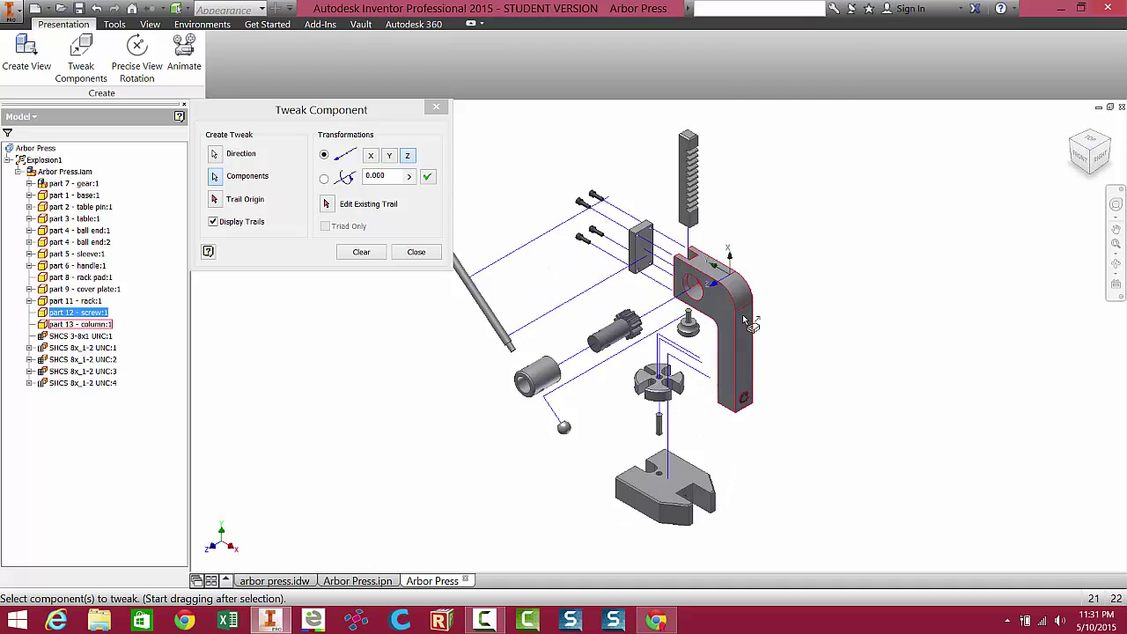
pyautogui.scroll(5, 742, 314)
pyautogui.scroll(-2, 742, 314)
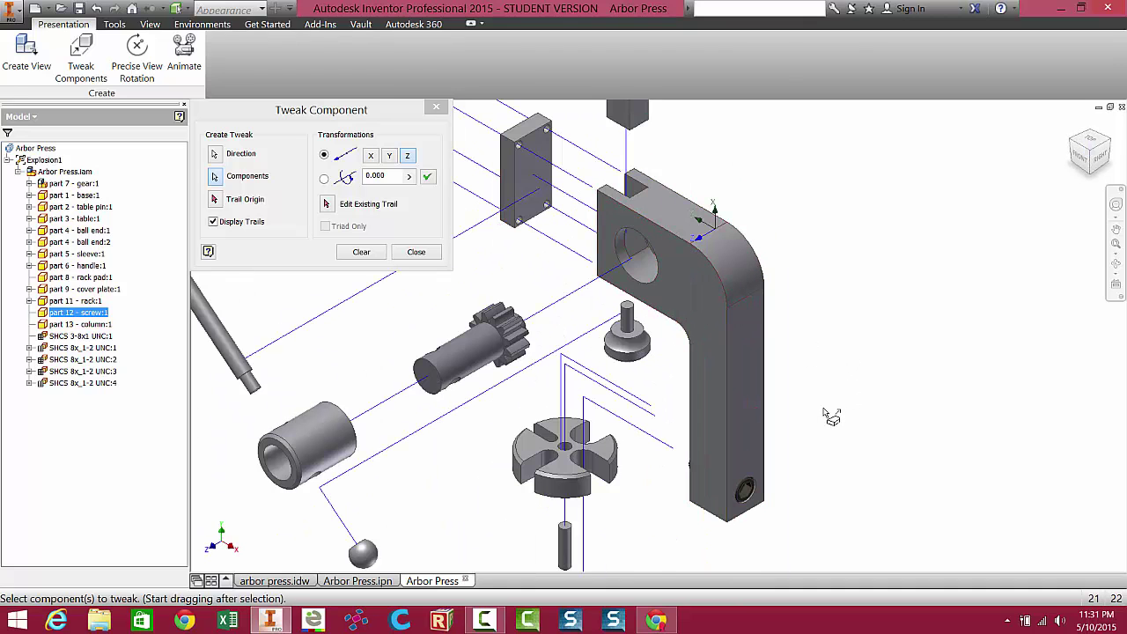
pyautogui.moveTo(820, 423); pyautogui.dragTo(925, 324)
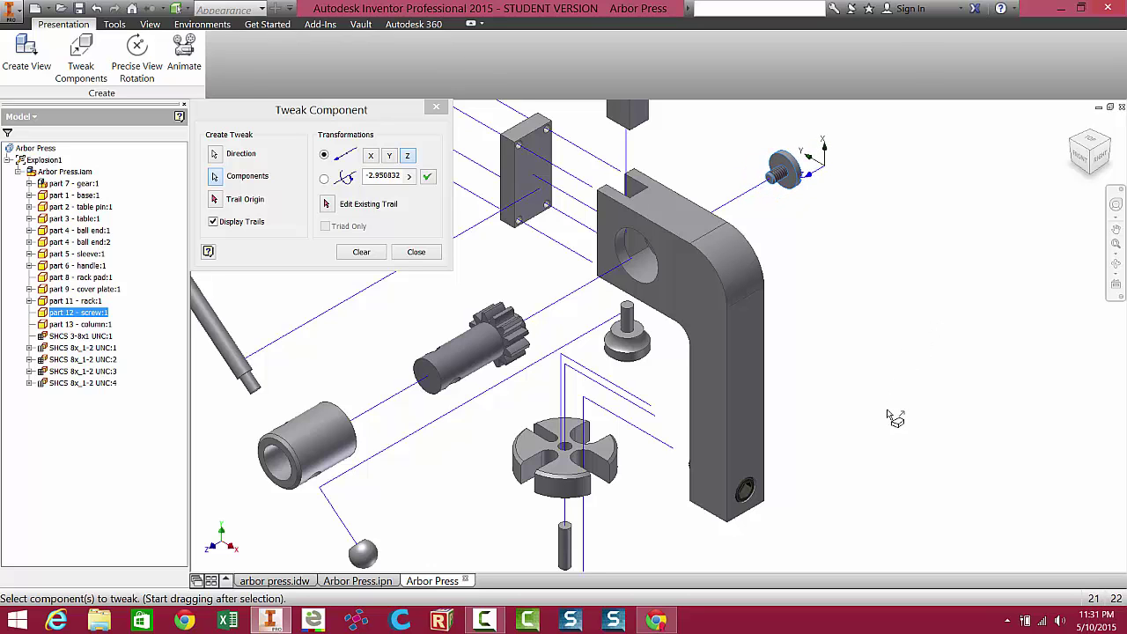
pyautogui.moveTo(896, 419); pyautogui.dragTo(891, 379, button='middle')
pyautogui.click(416, 252)
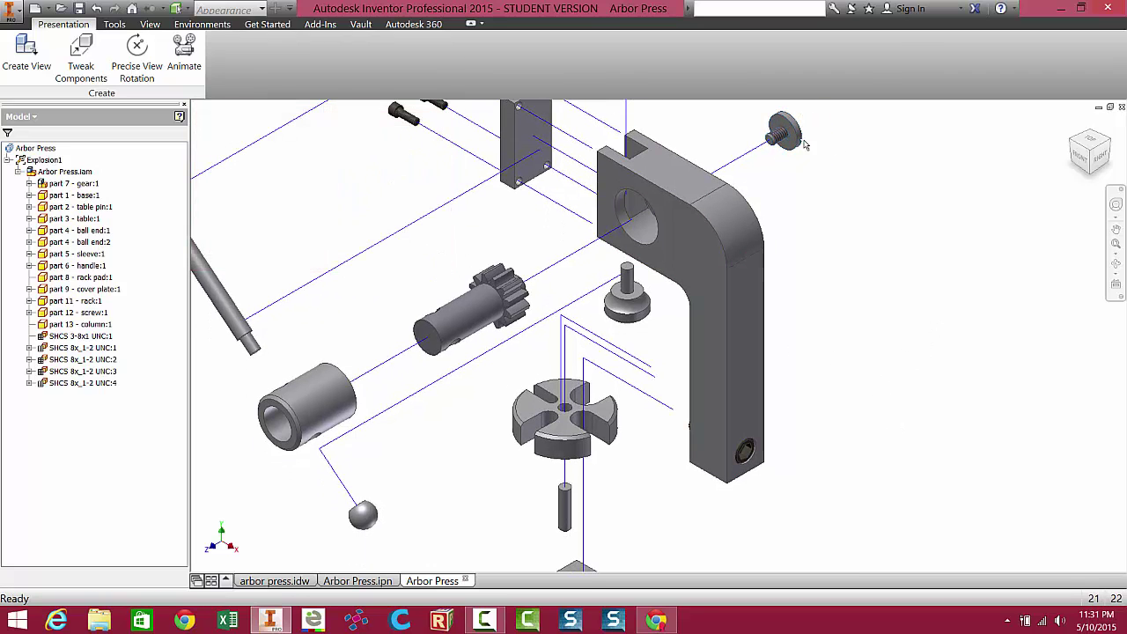
# Tweak the SHCS 3-8x1 UNC cap screw about -3.778 in along Z, out of the column's lower end, using the column's bottom edge as direction, and finish
pyautogui.click(81, 54)
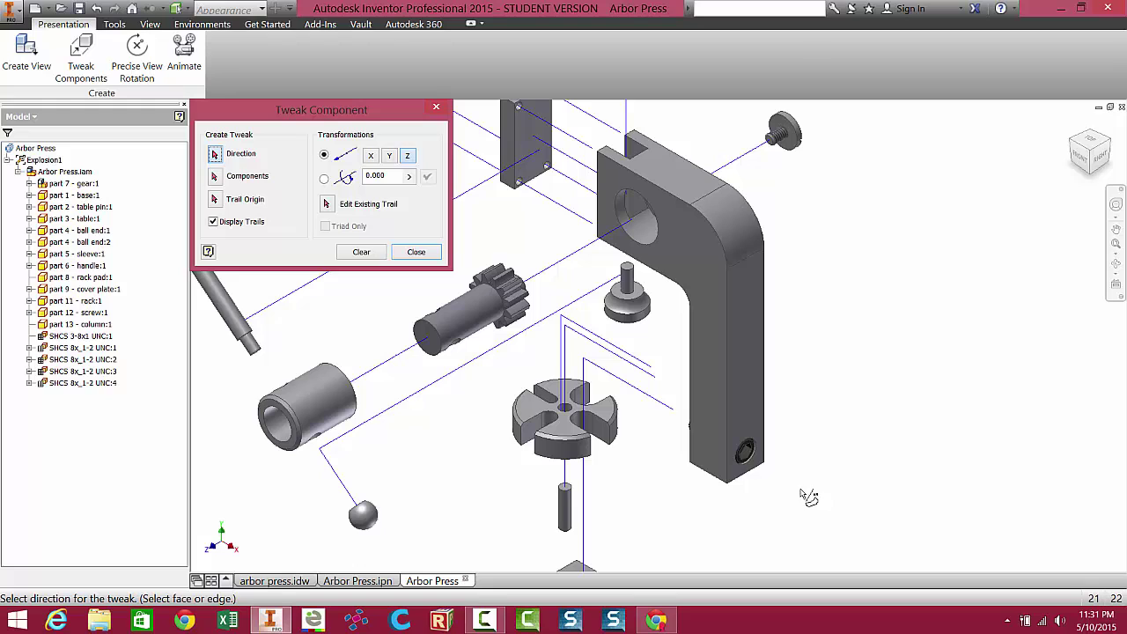
pyautogui.click(717, 483)
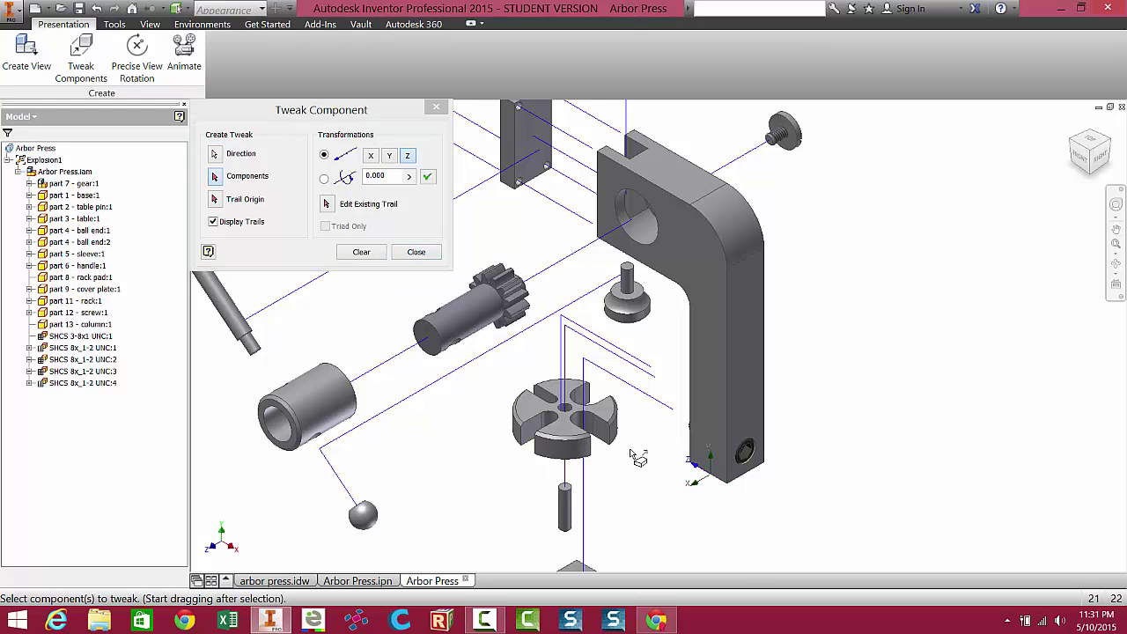
pyautogui.click(747, 451)
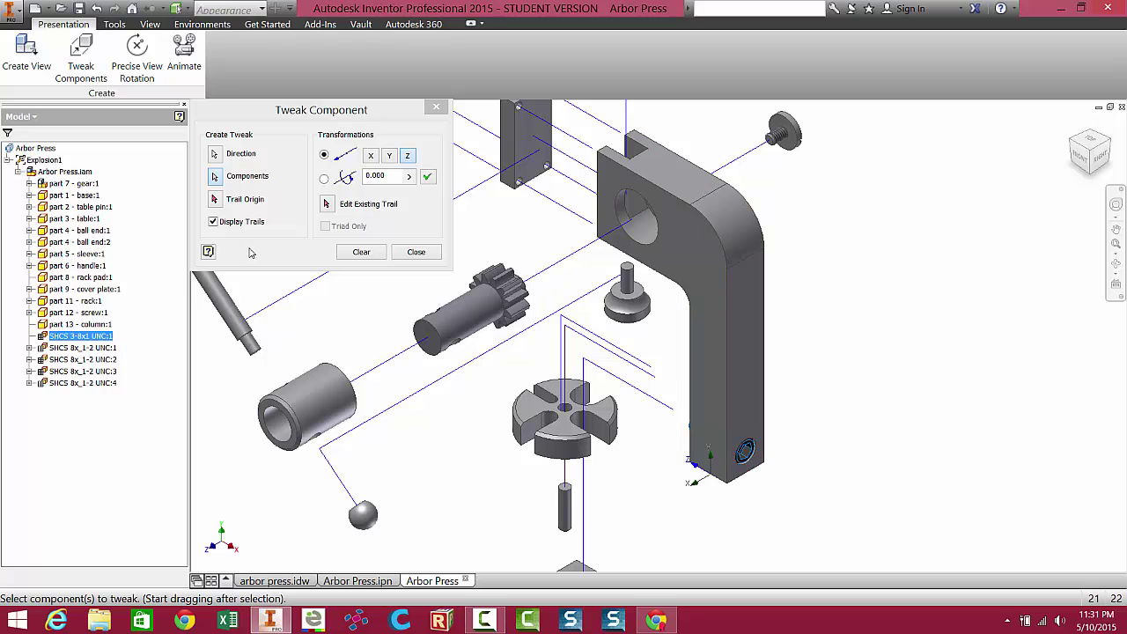
pyautogui.moveTo(827, 324); pyautogui.dragTo(973, 432)
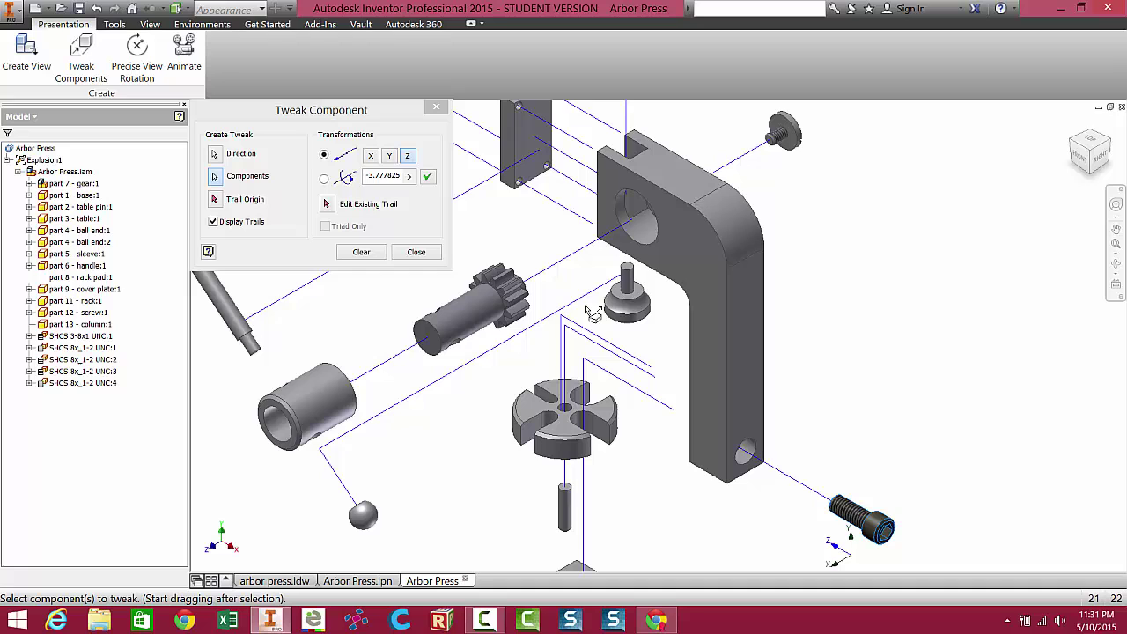
pyautogui.click(417, 252)
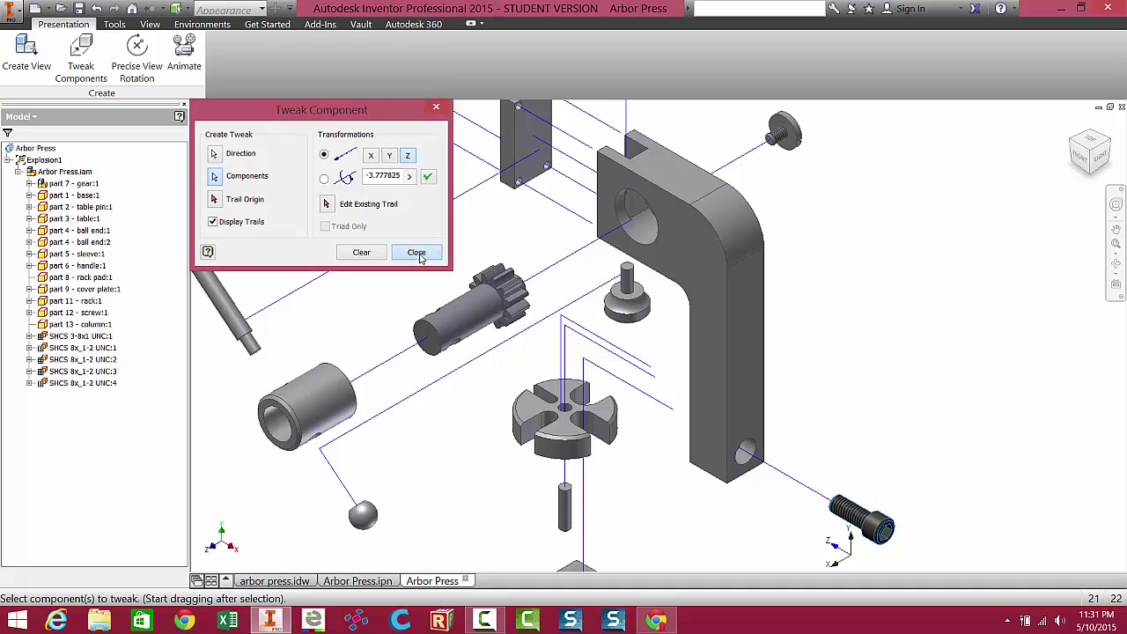
pyautogui.scroll(2, 512, 305)
pyautogui.scroll(3, 511, 304)
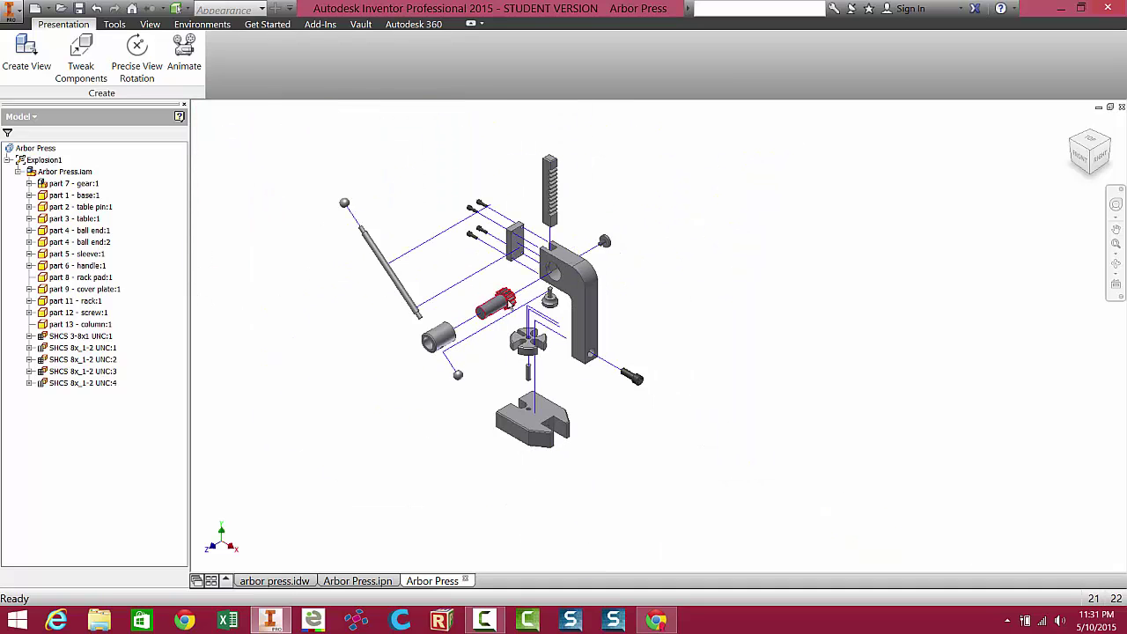